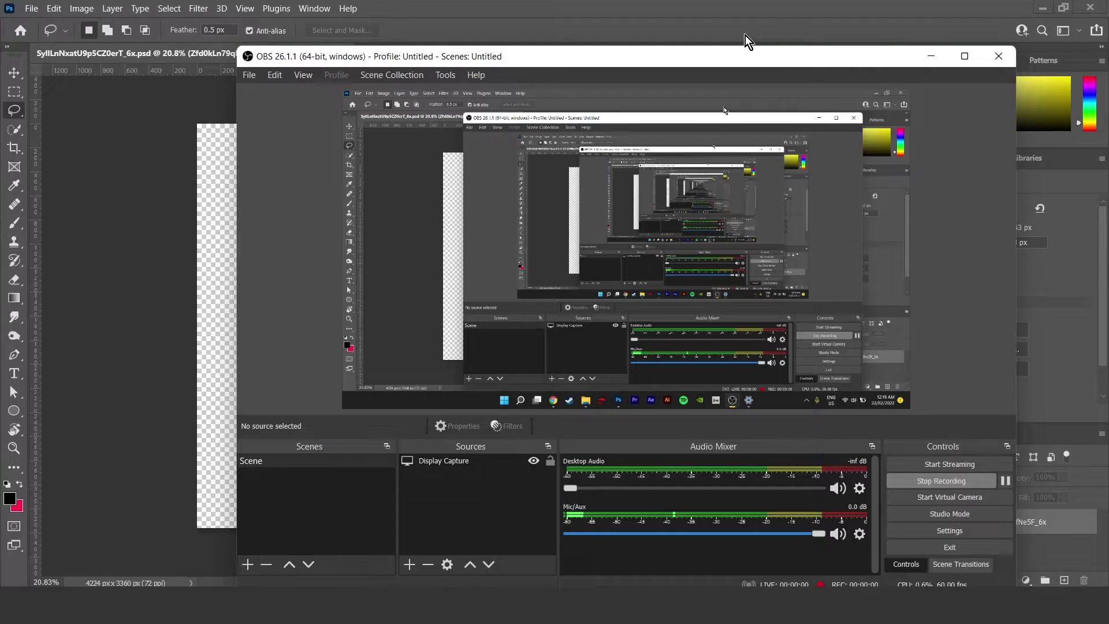
# Return to Photoshop, show the hidden smart-object layer, and zoom in slightly
pyautogui.click(804, 26)
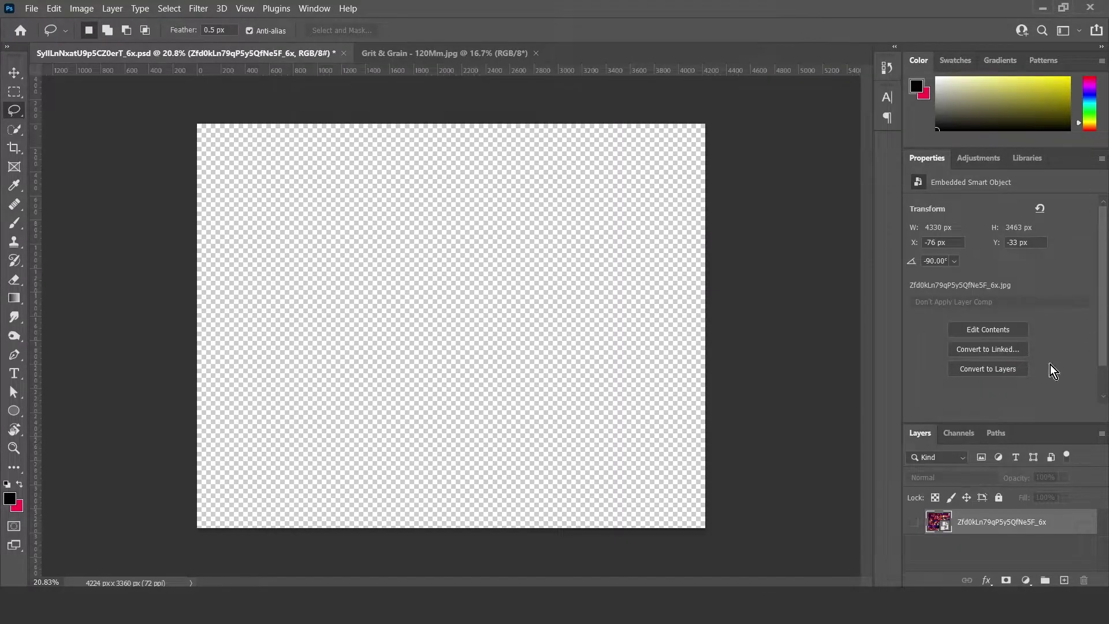
pyautogui.click(915, 523)
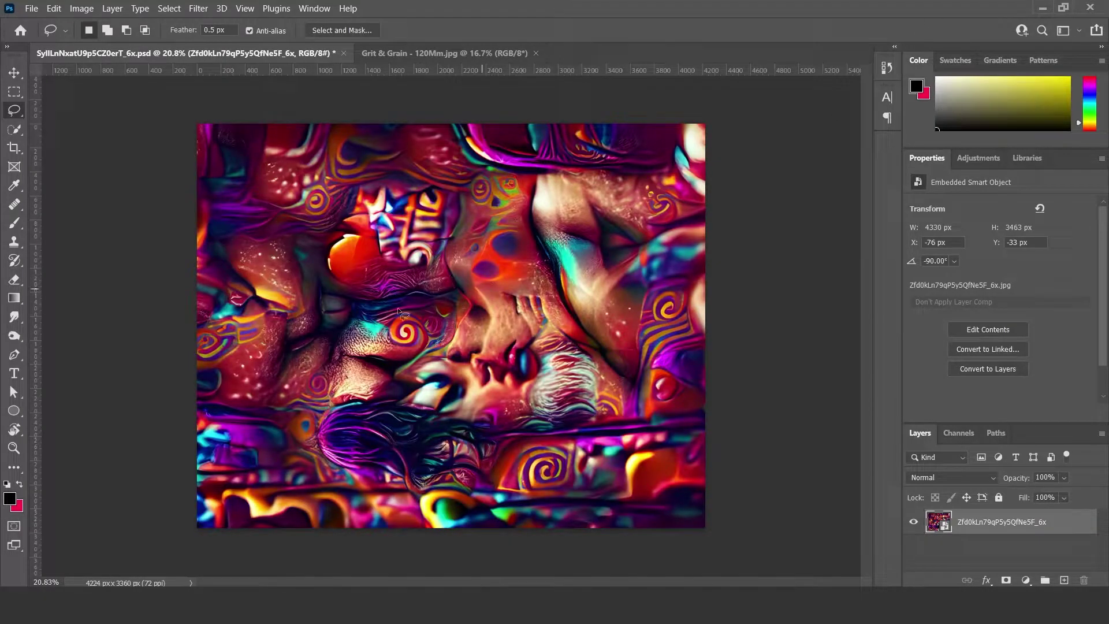
pyautogui.scroll(2, 407, 399)
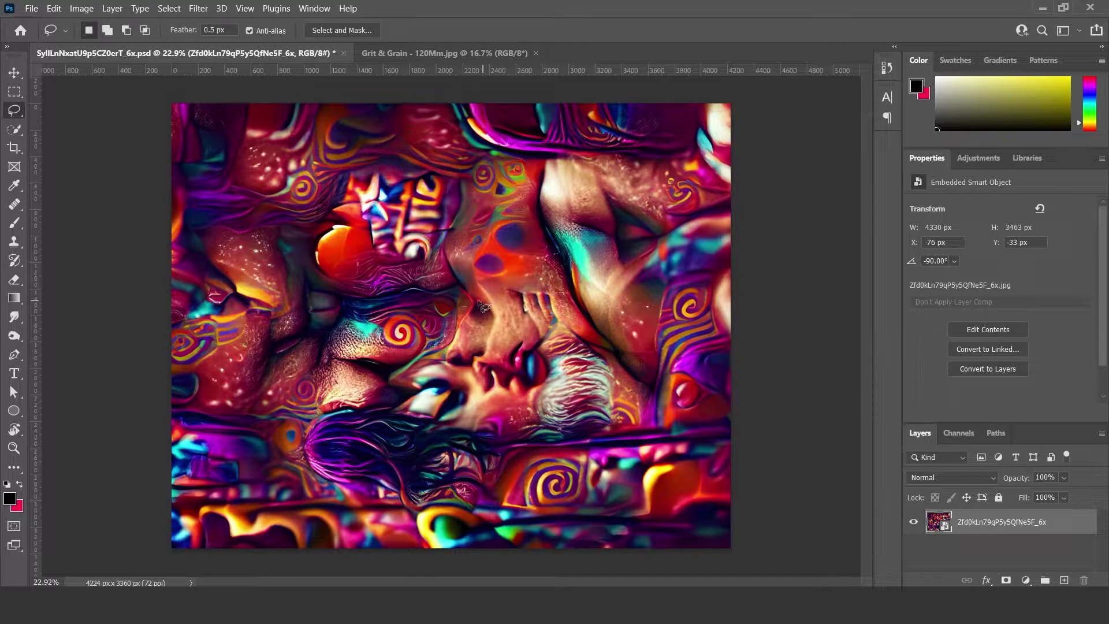
# Apply a Pixelate > Mezzotint filter with the Short Lines type
pyautogui.click(198, 11)
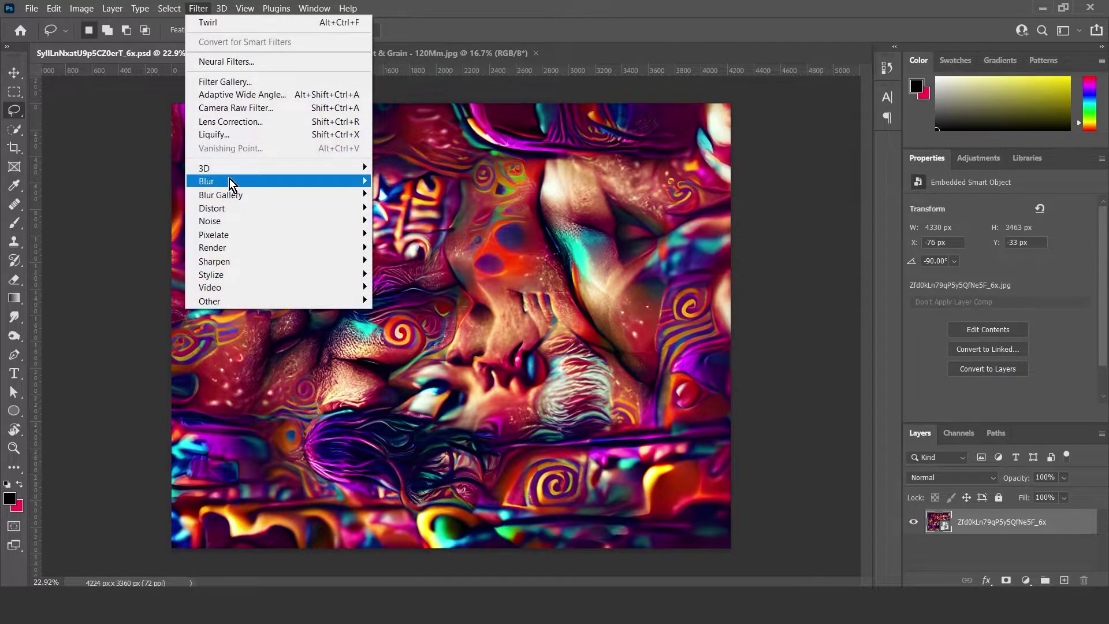
pyautogui.moveTo(232, 234)
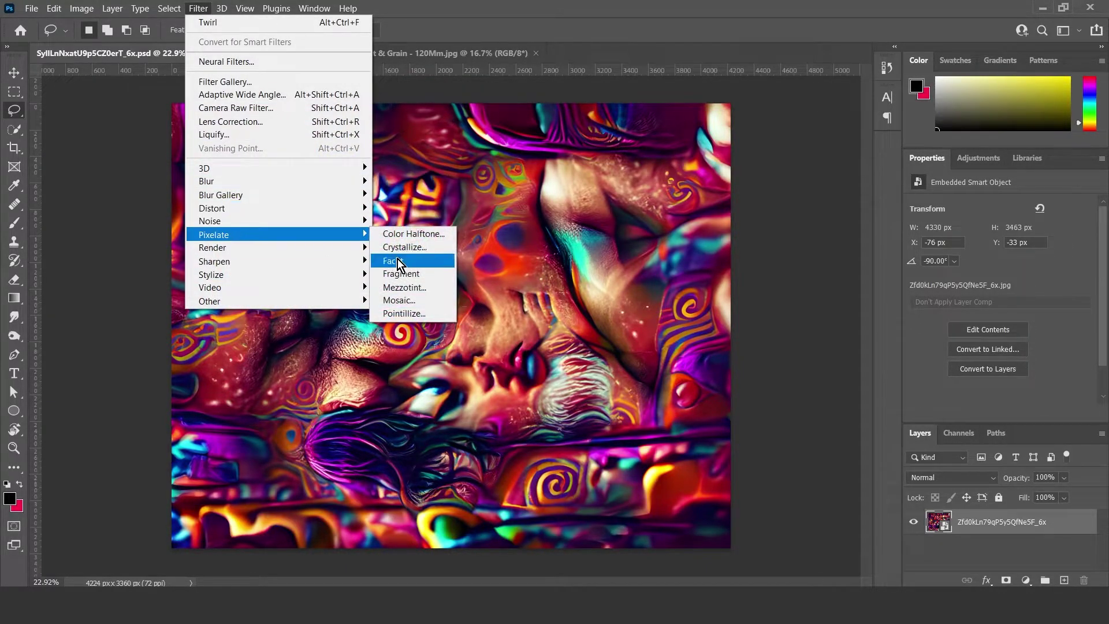
pyautogui.click(418, 292)
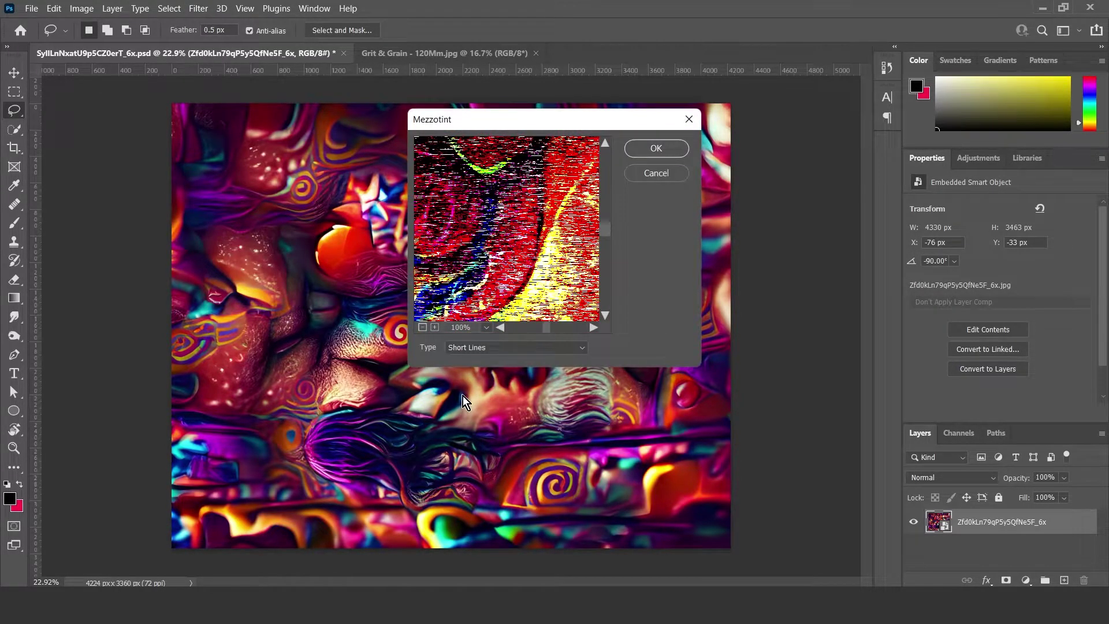
pyautogui.click(494, 348)
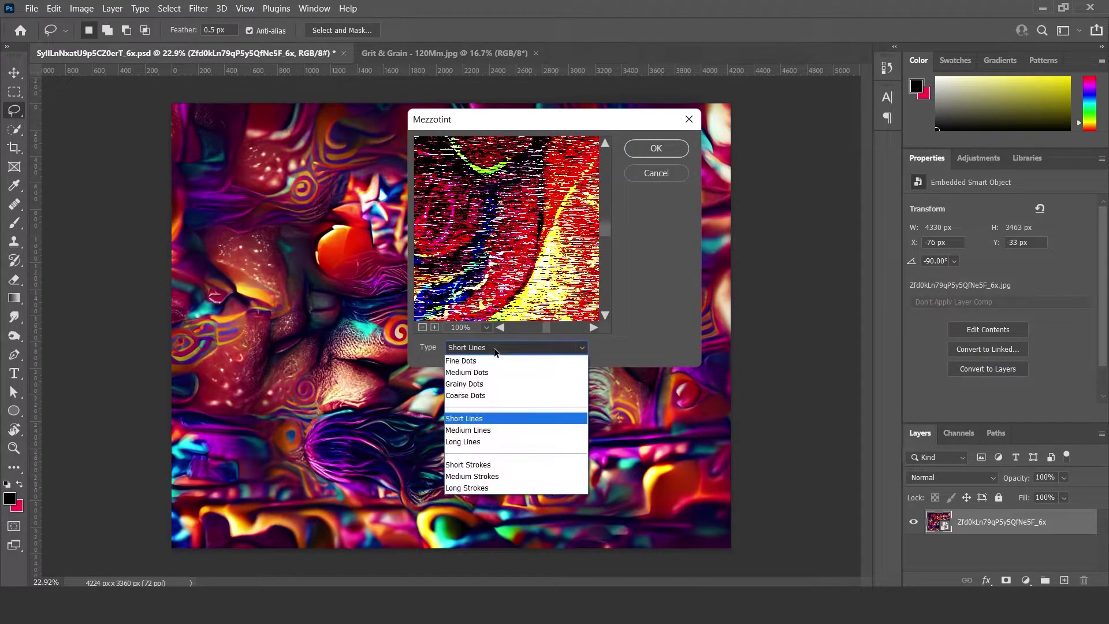
pyautogui.click(491, 417)
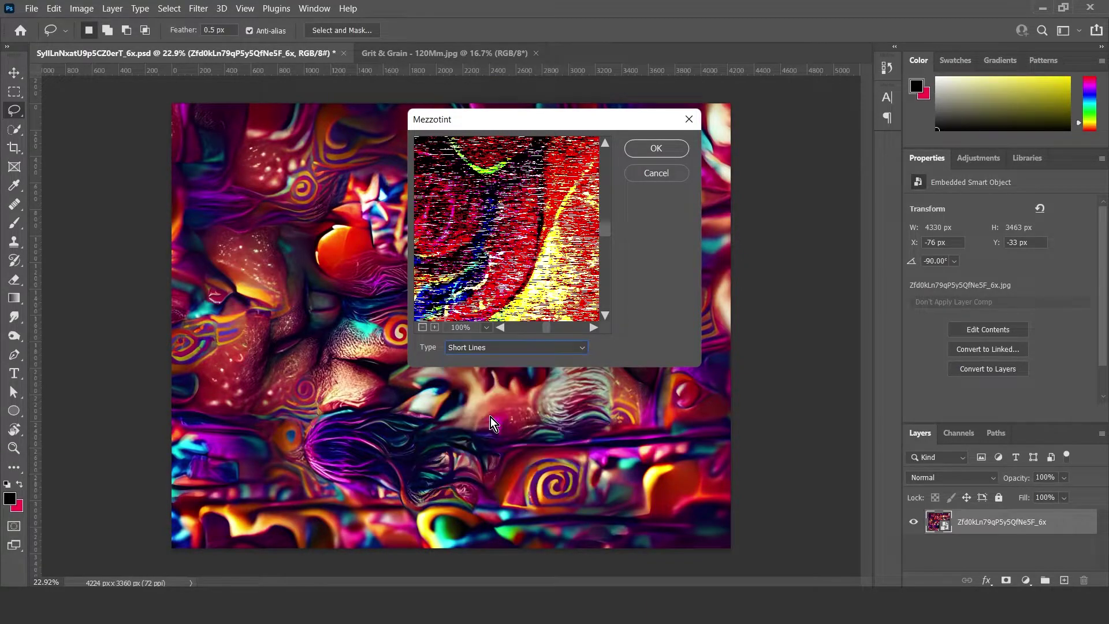
pyautogui.click(657, 148)
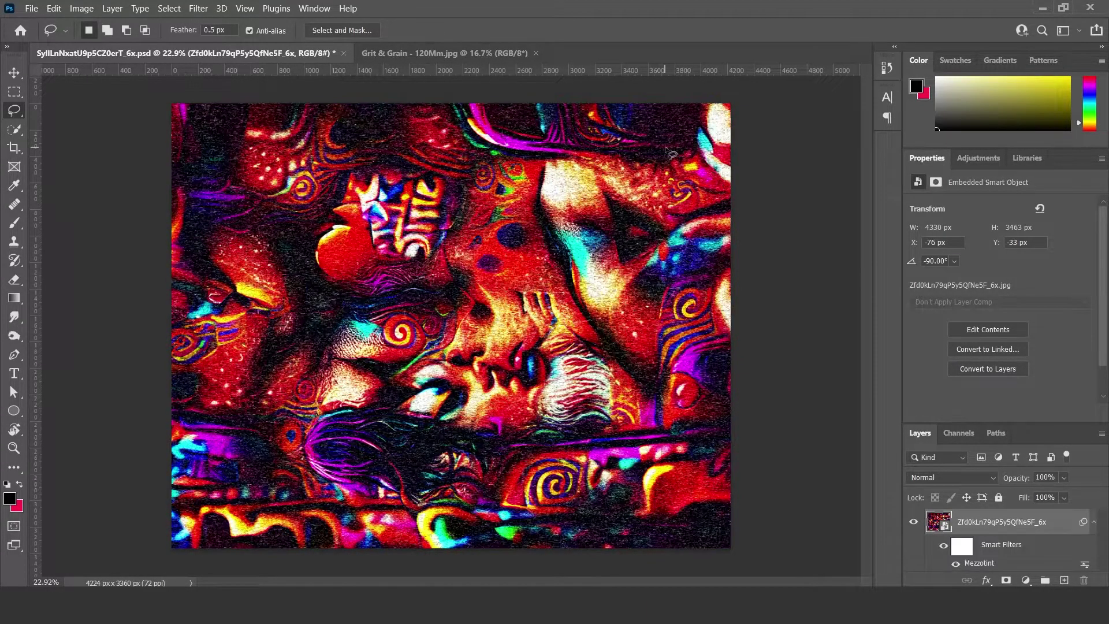
# Apply a Radial Blur with Amount 100, Zoom blur method and Draft quality
pyautogui.click(198, 10)
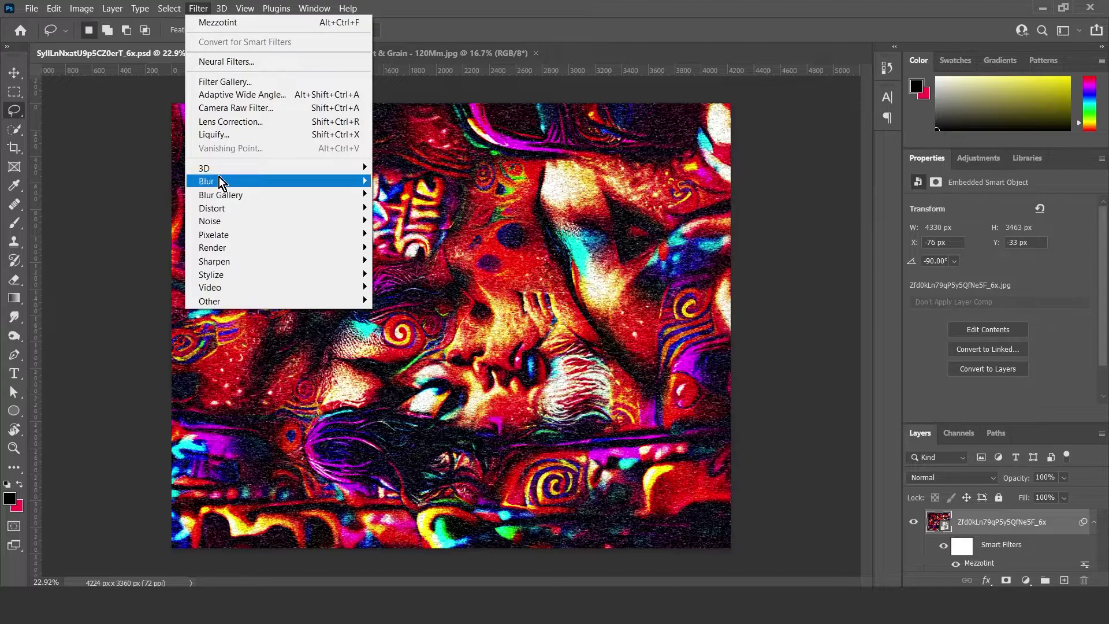
pyautogui.moveTo(219, 182)
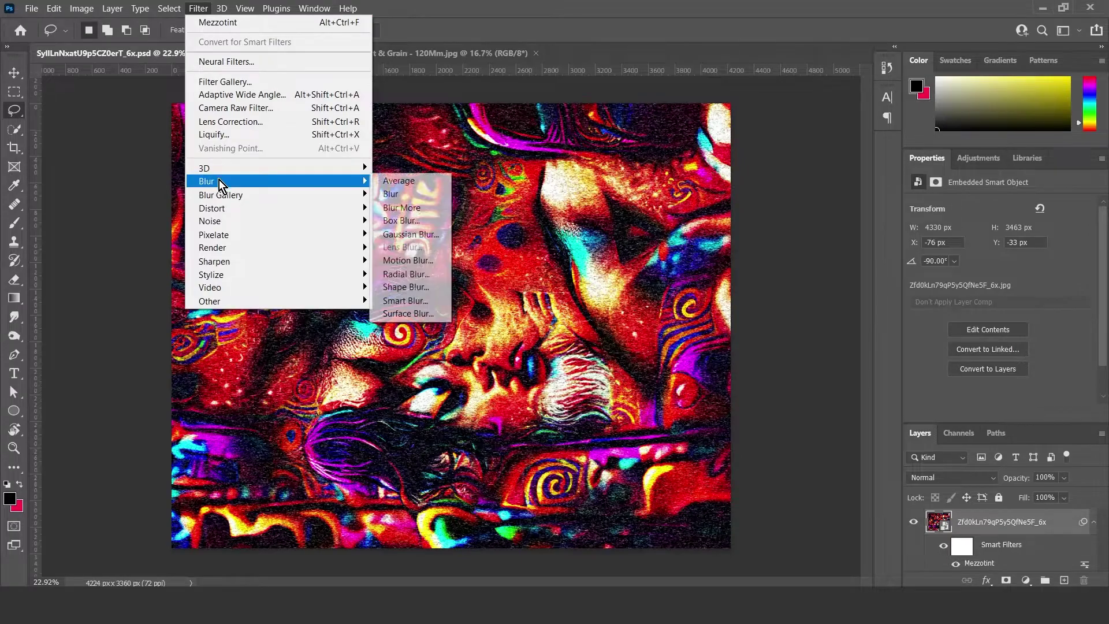
pyautogui.click(412, 279)
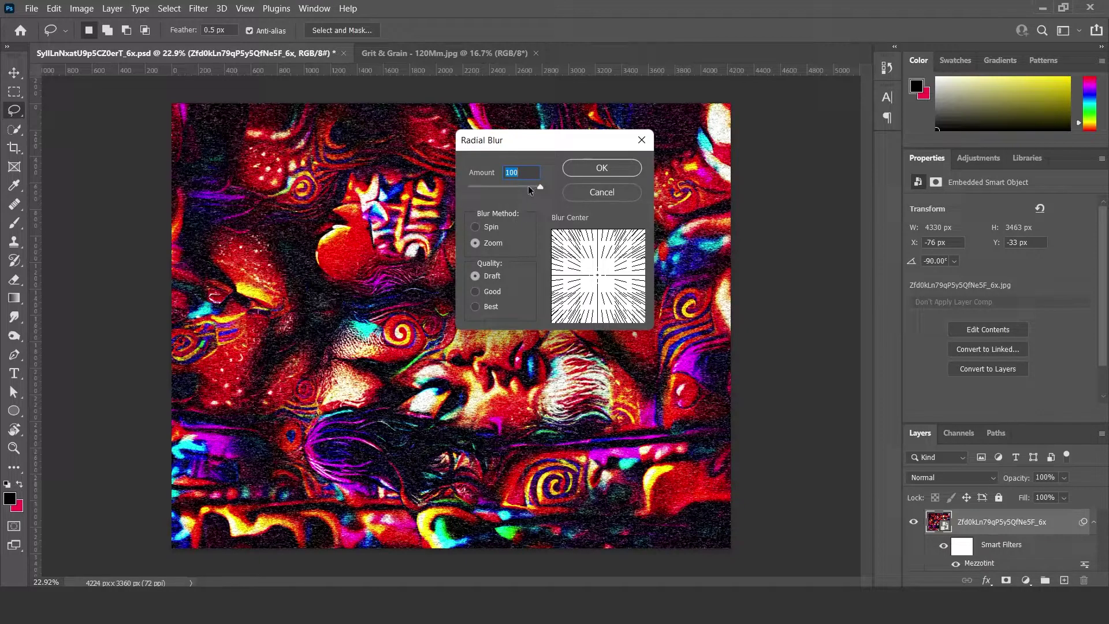
pyautogui.click(476, 227)
pyautogui.click(476, 242)
pyautogui.click(584, 162)
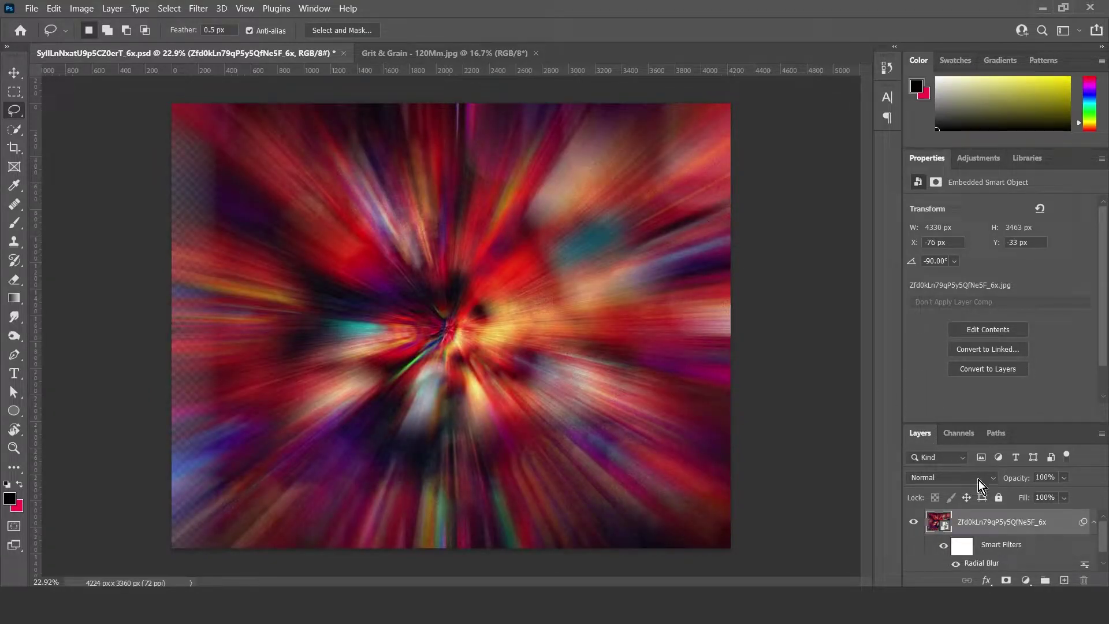
# Rename the image layer to 1, then duplicate it and name the copy 2
pyautogui.doubleClick(1007, 522)
pyautogui.write('1')
pyautogui.press('Return')
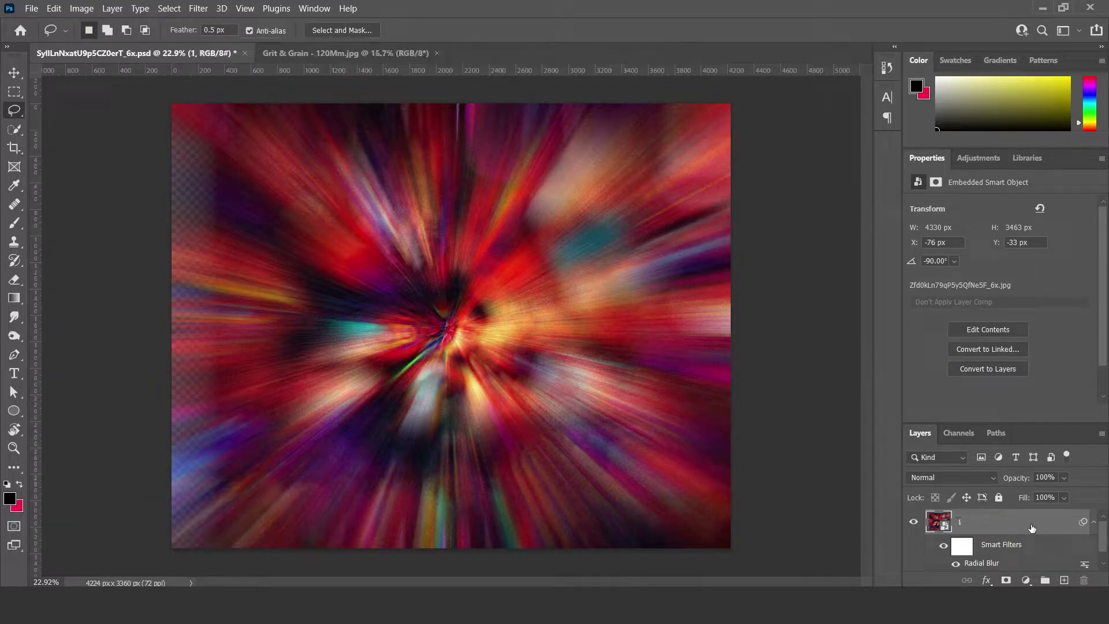
pyautogui.rightClick(1032, 528)
pyautogui.click(882, 40)
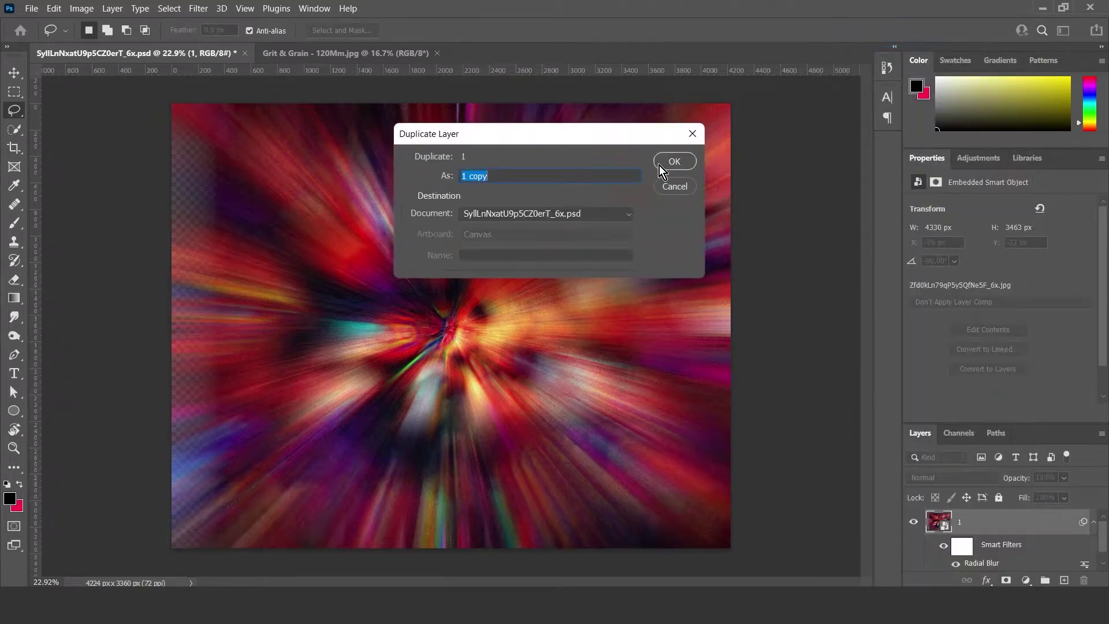
pyautogui.click(663, 161)
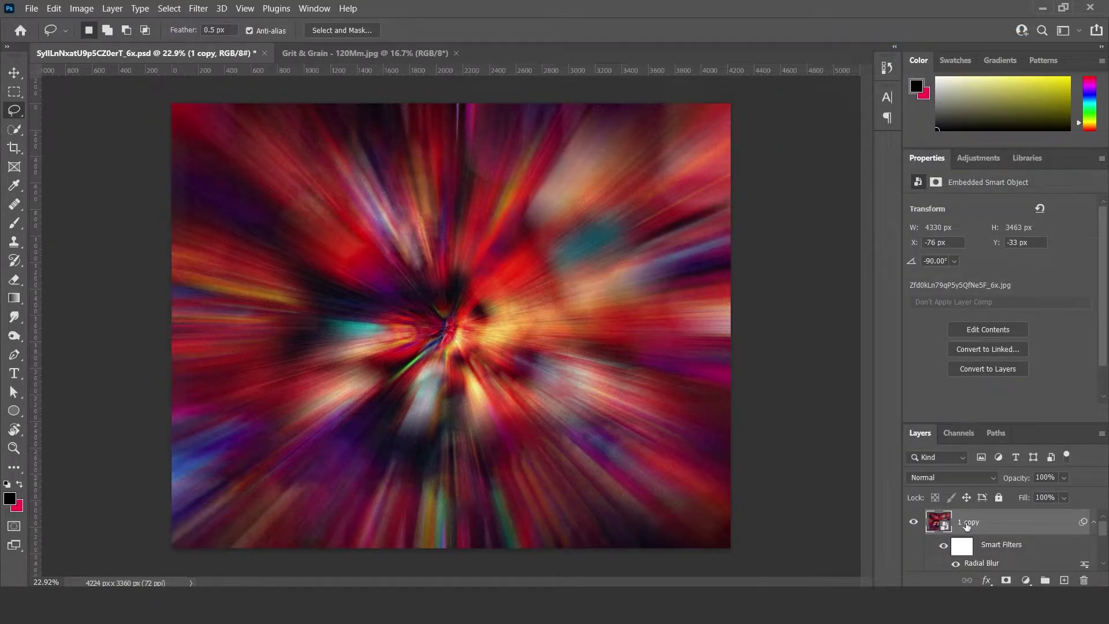
pyautogui.doubleClick(966, 523)
pyautogui.write('2')
pyautogui.press('Return')
# Duplicate layer 2 and name the new copy 3
pyautogui.rightClick(1011, 516)
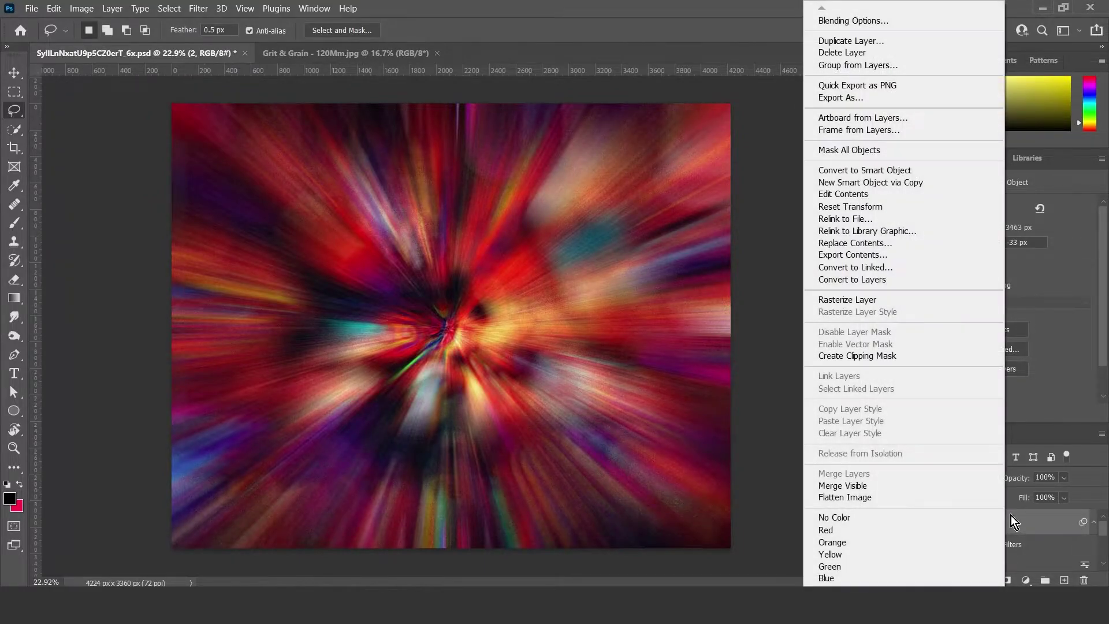
pyautogui.click(864, 41)
pyautogui.click(668, 160)
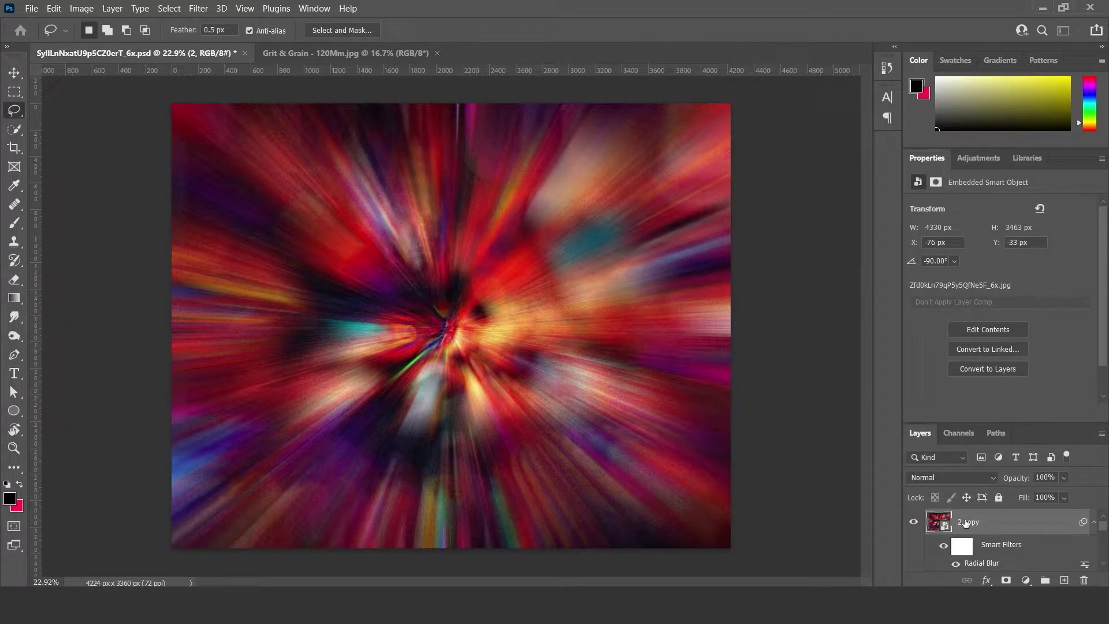
pyautogui.doubleClick(968, 522)
pyautogui.write('3')
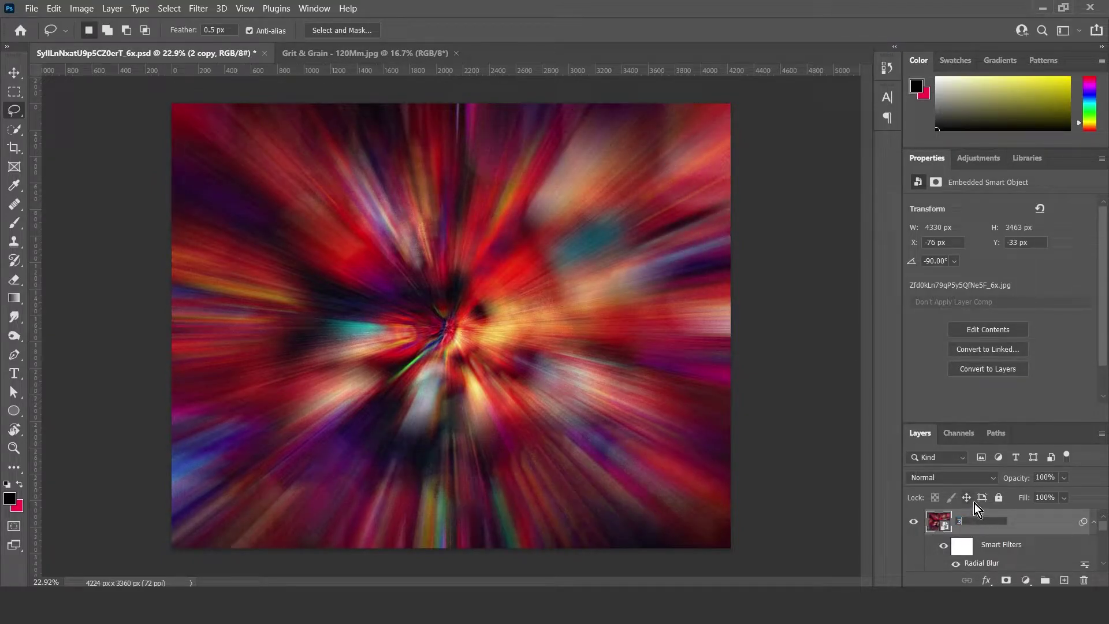
pyautogui.press('Return')
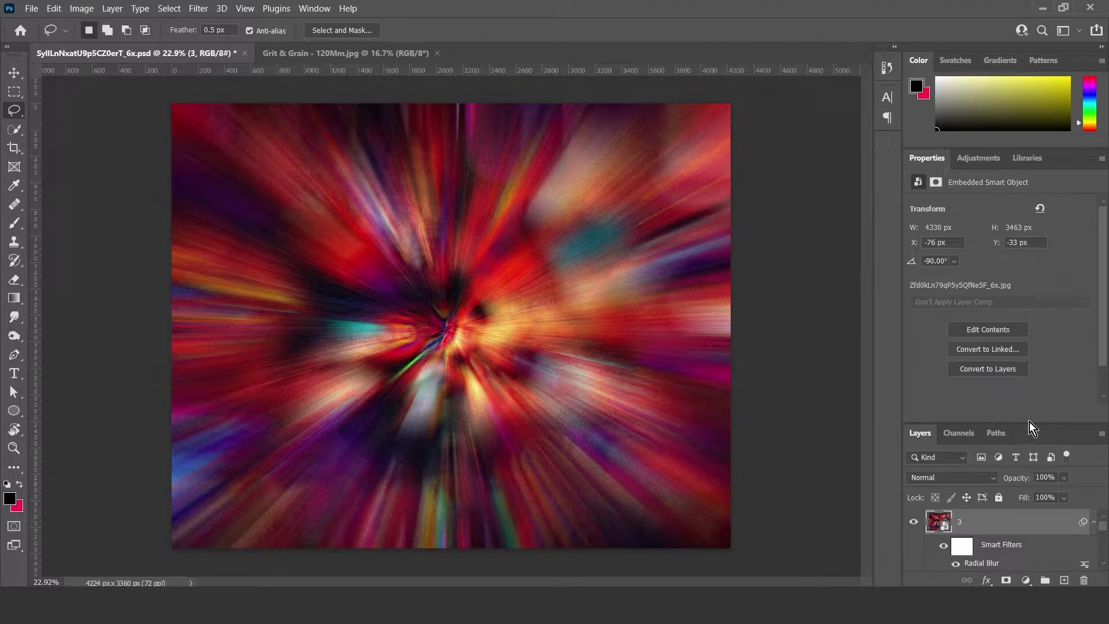
# Select layer 2 and apply a Distort > Twirl filter with an angle of -216
pyautogui.moveTo(1025, 425); pyautogui.dragTo(1023, 327)
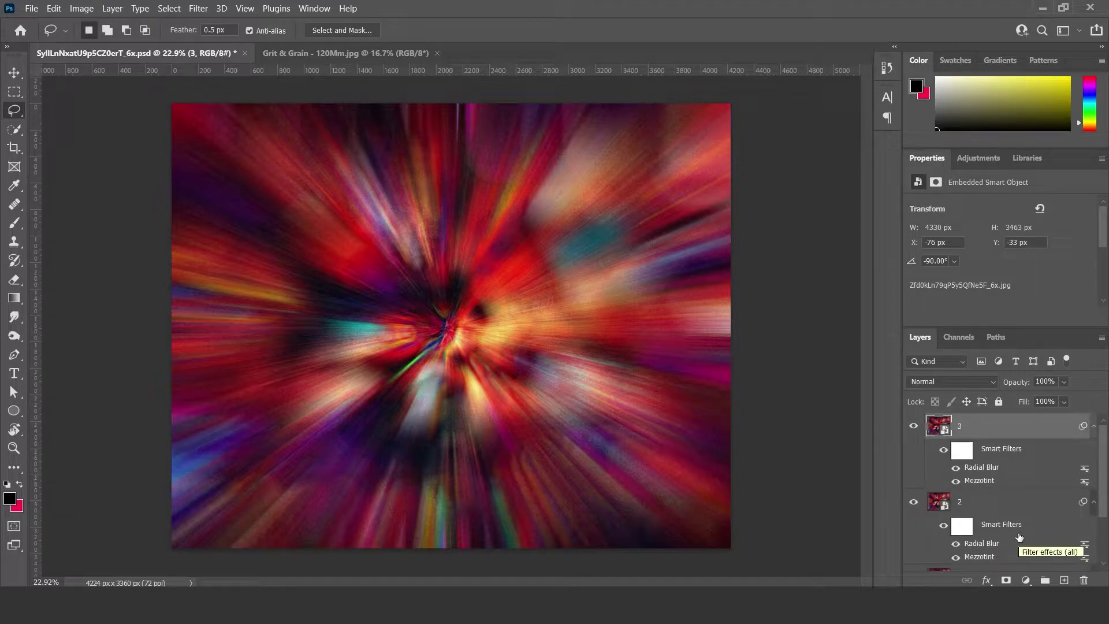
pyautogui.click(1007, 505)
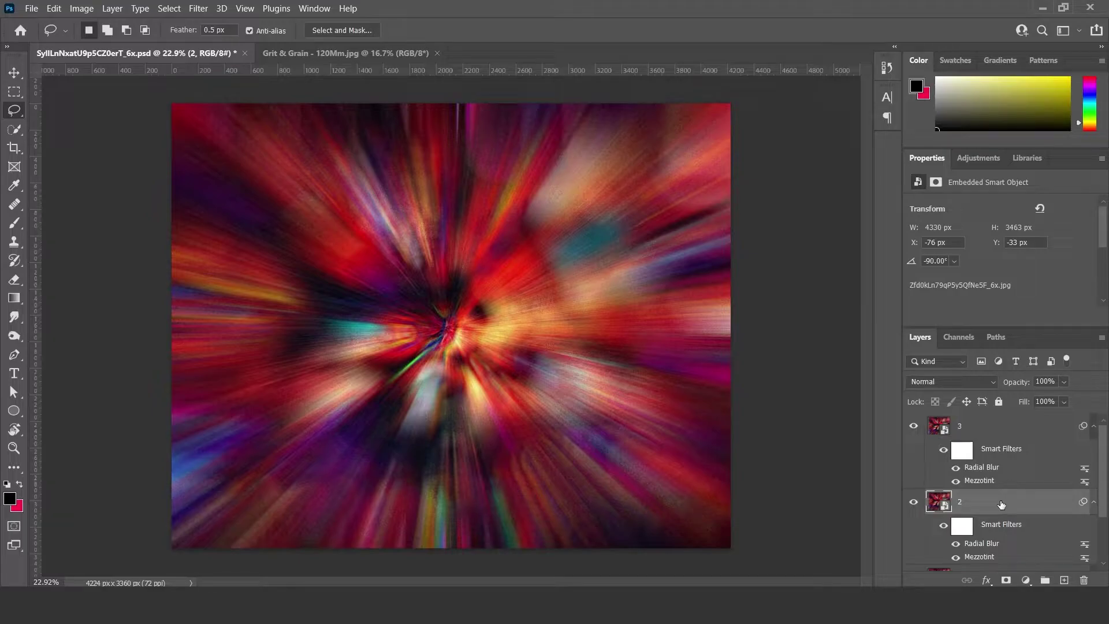
pyautogui.click(198, 9)
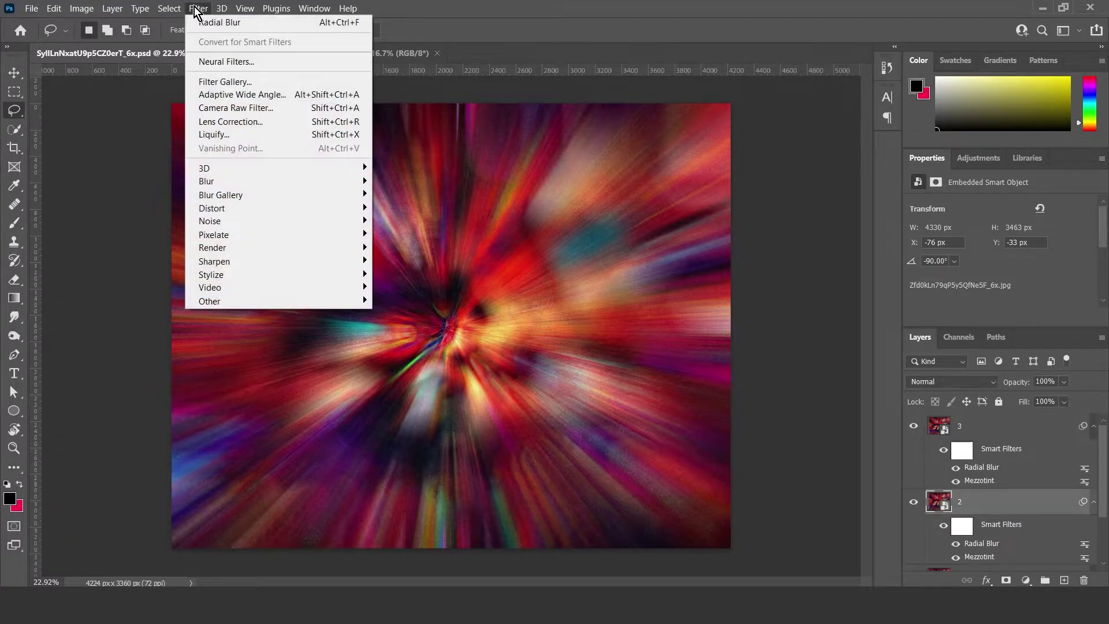
pyautogui.moveTo(265, 206)
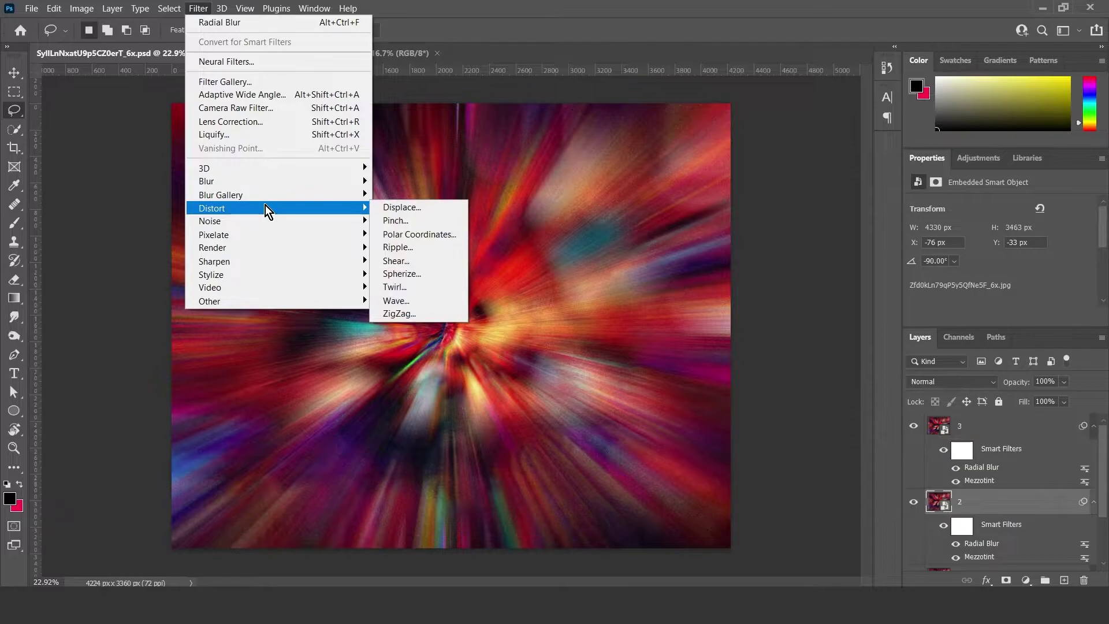
pyautogui.click(424, 294)
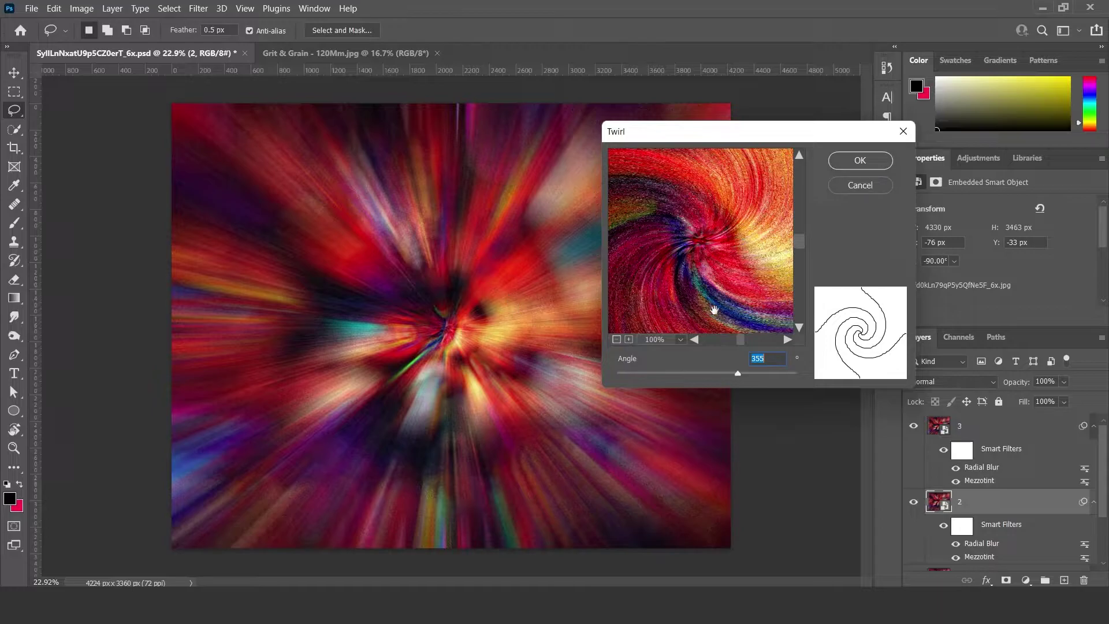
pyautogui.click(617, 339)
pyautogui.click(617, 340)
pyautogui.click(616, 339)
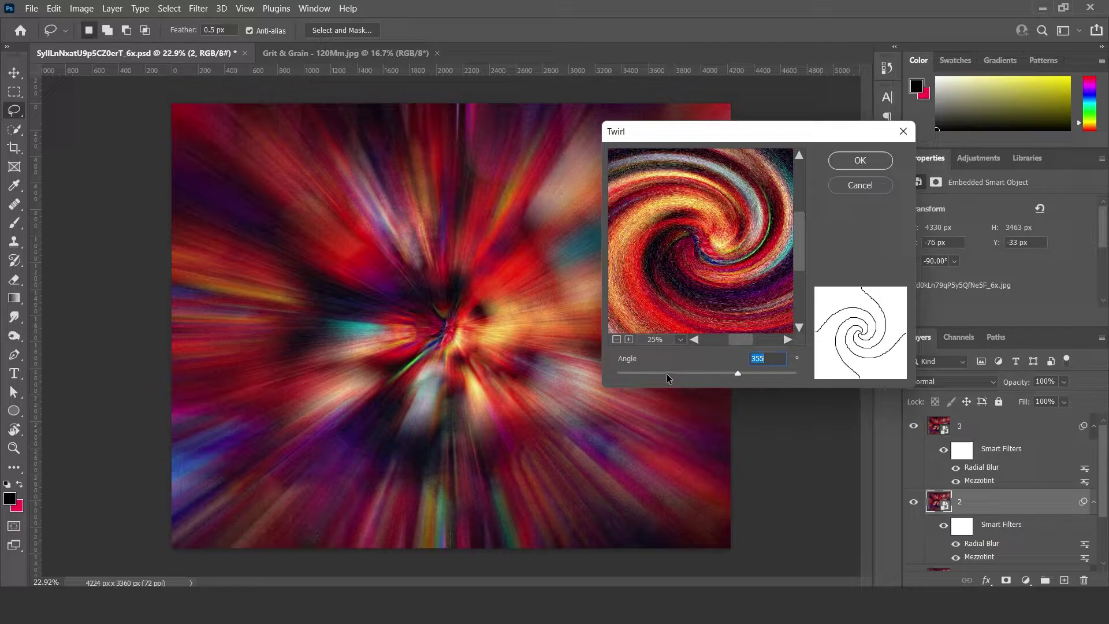
pyautogui.moveTo(666, 374)
pyautogui.mouseDown()
pyautogui.moveTo(700, 372)
pyautogui.moveTo(687, 372)
pyautogui.mouseUp()
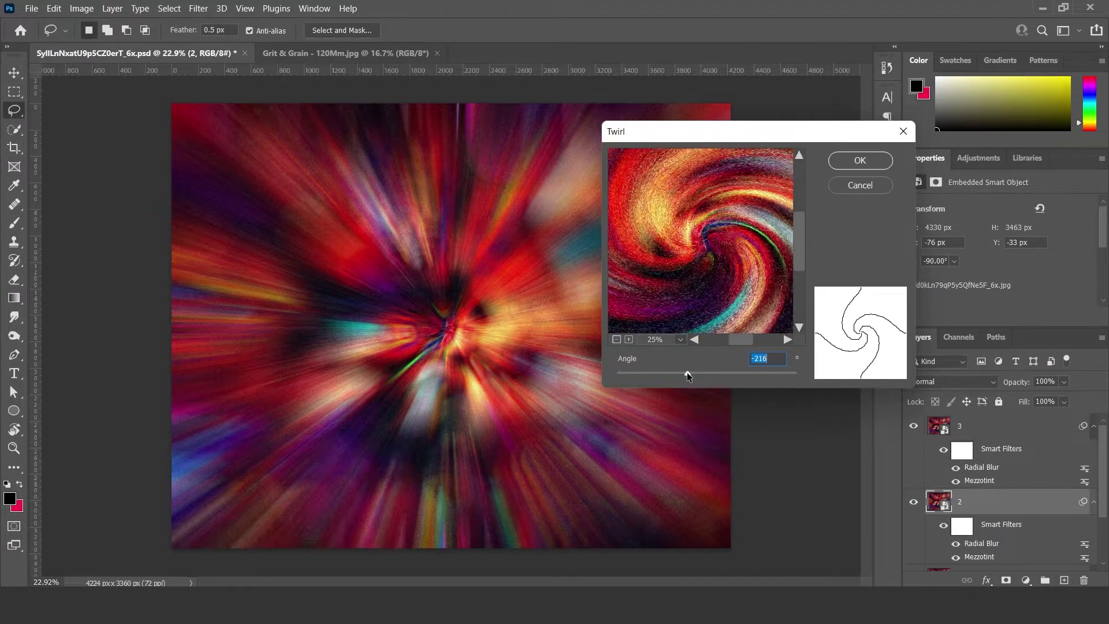
pyautogui.click(846, 162)
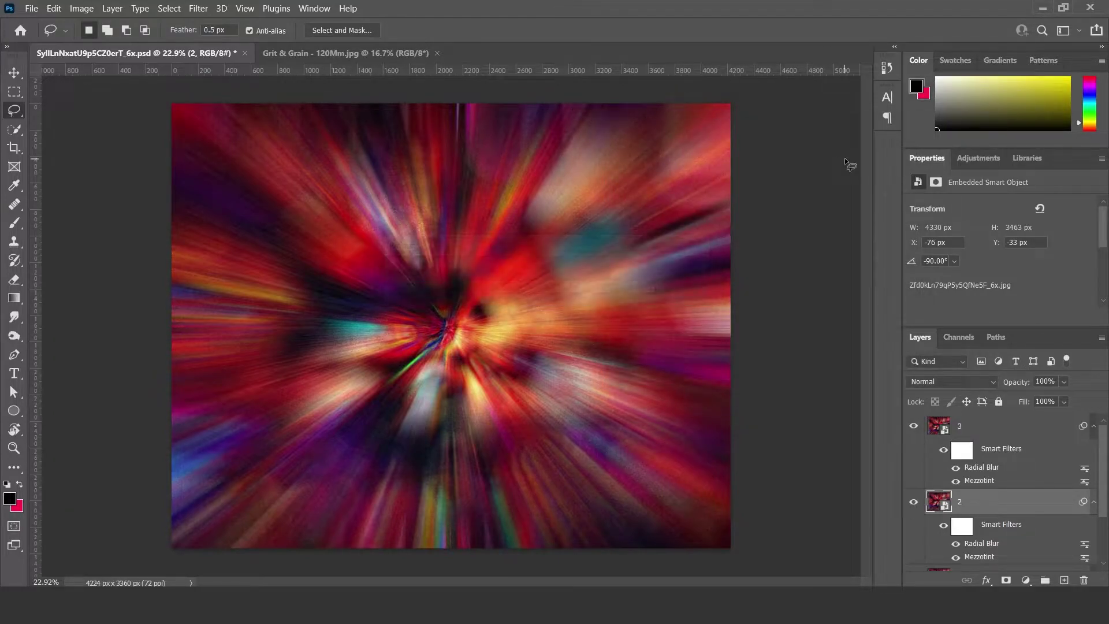
# Select layer 3 and apply a Twirl filter with an angle of about 281
pyautogui.click(1021, 426)
pyautogui.click(207, 9)
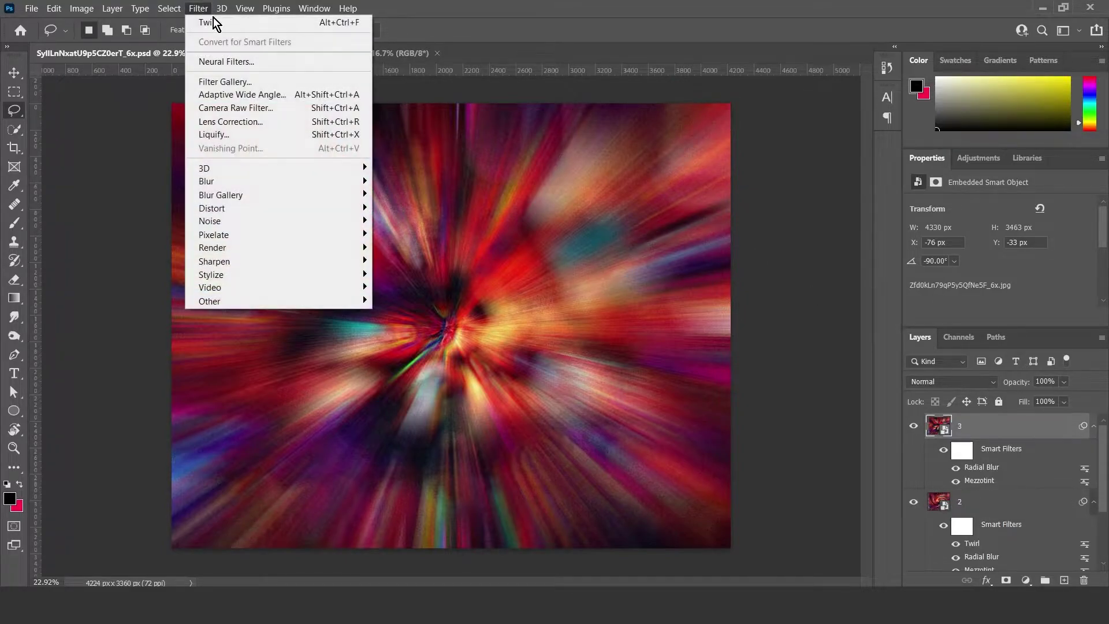
pyautogui.moveTo(234, 240)
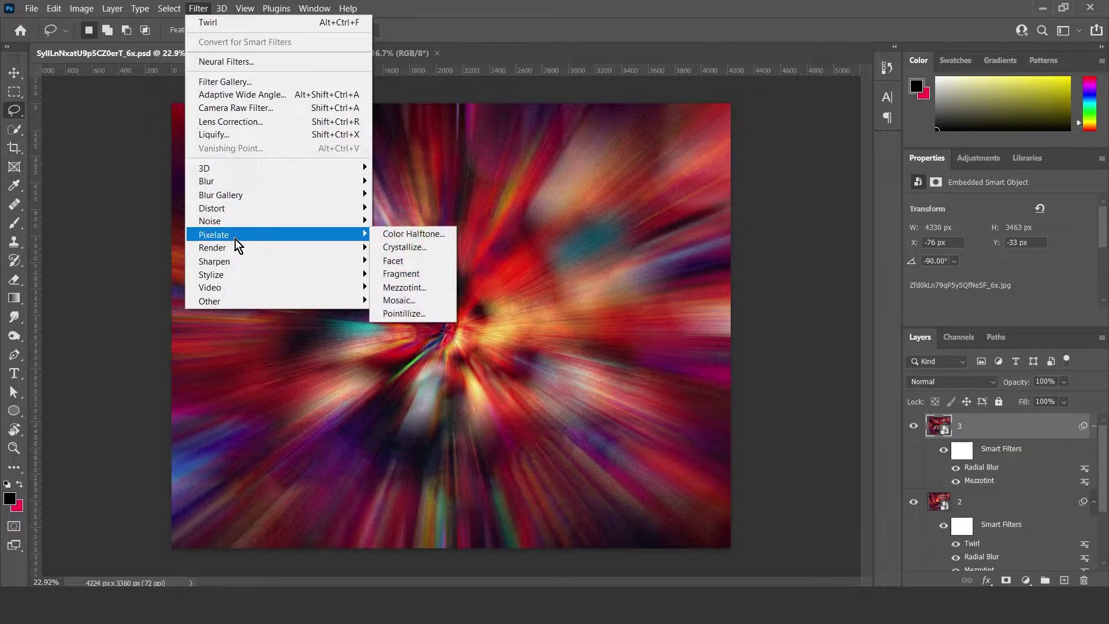
pyautogui.moveTo(234, 209)
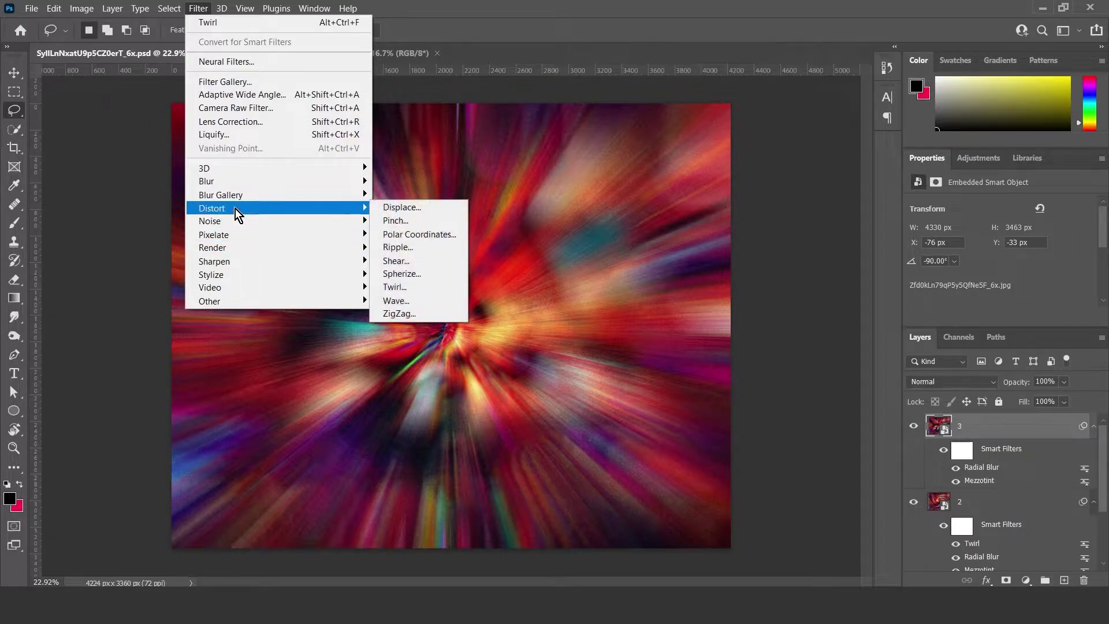
pyautogui.click(414, 287)
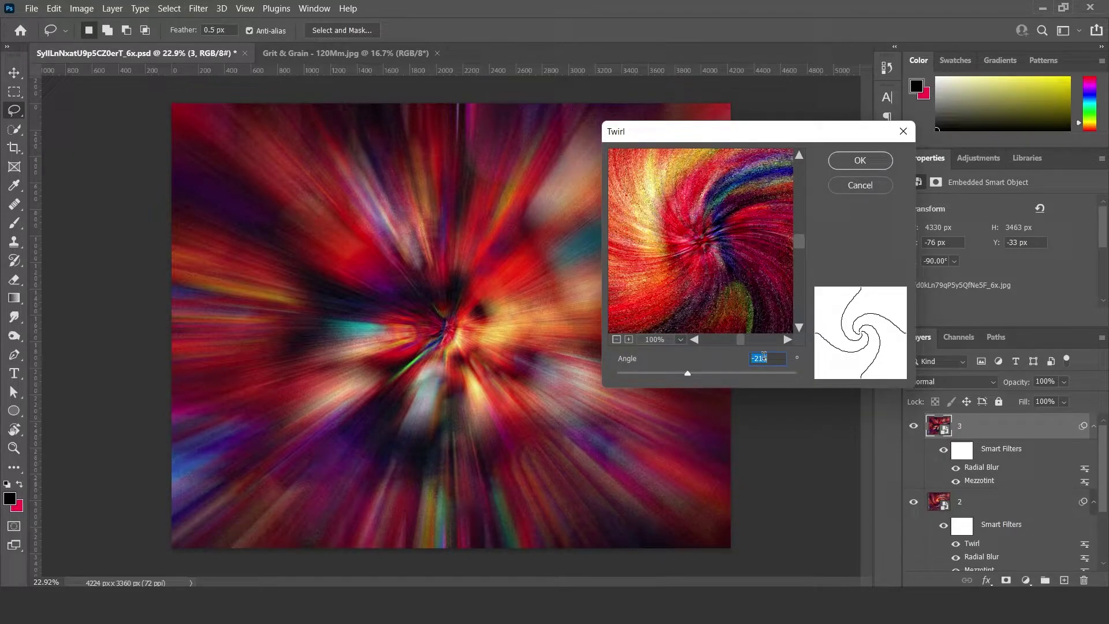
pyautogui.moveTo(742, 373); pyautogui.dragTo(730, 373)
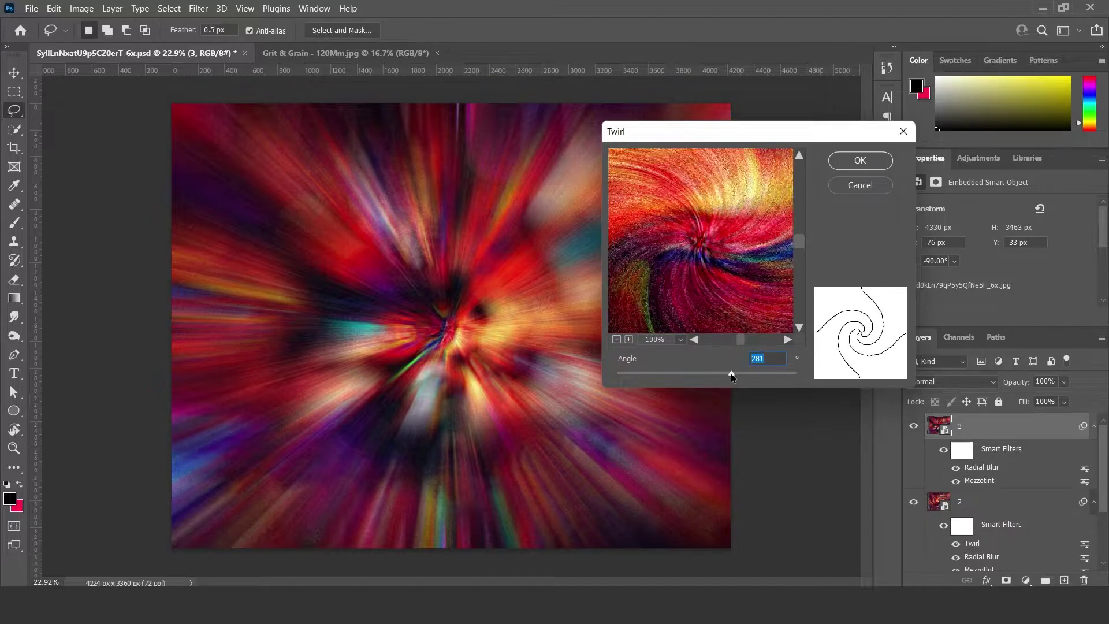
pyautogui.click(860, 159)
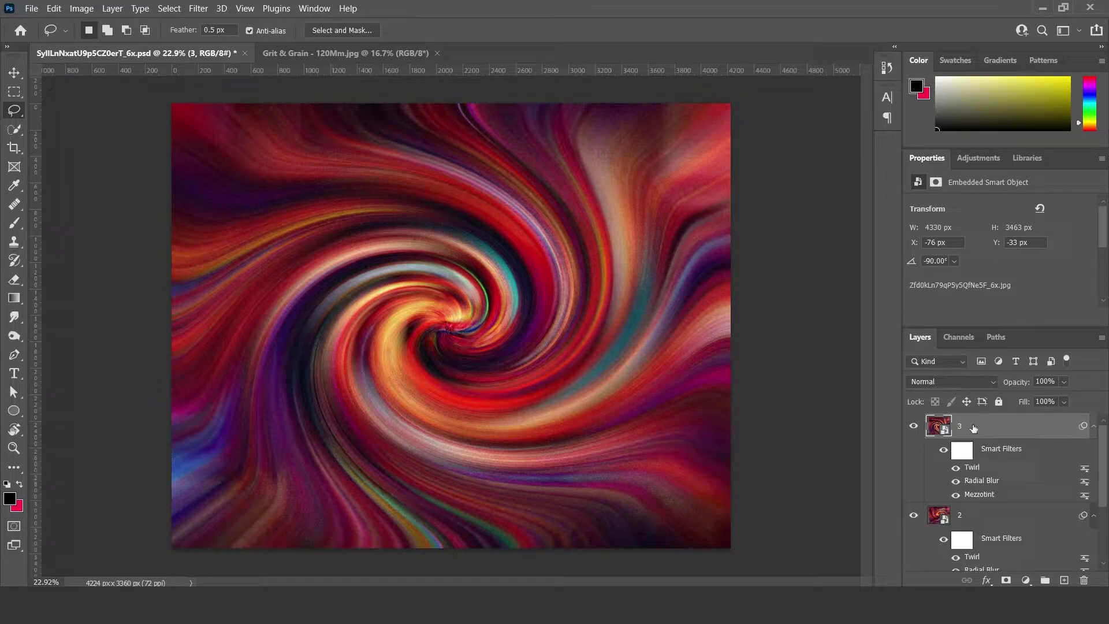
# Set layer 3's blend mode to Darker Color
pyautogui.click(980, 522)
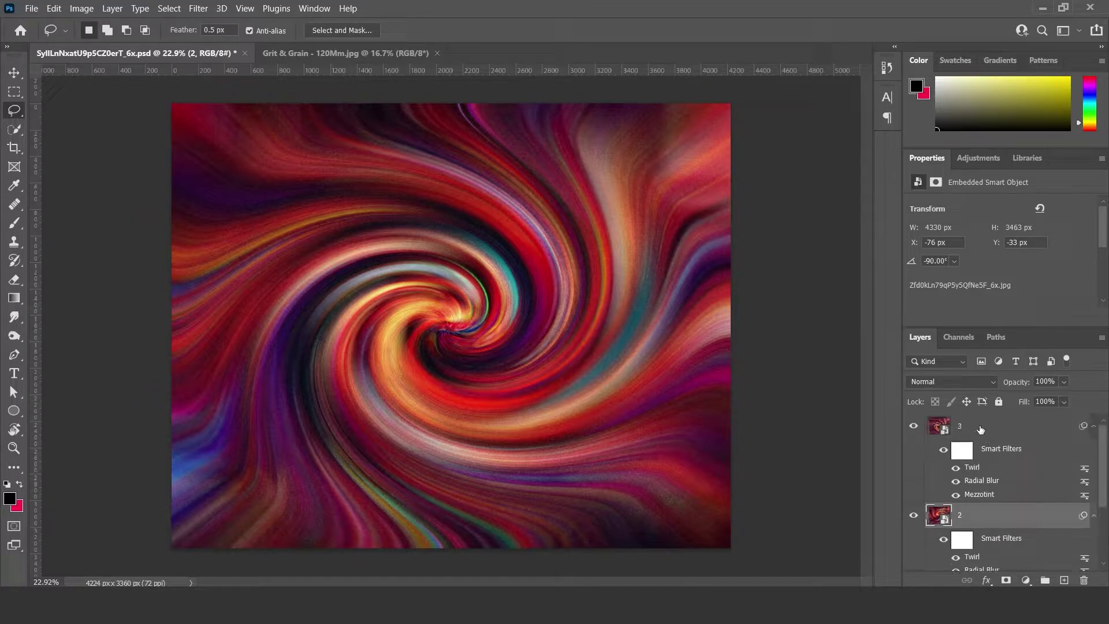
pyautogui.click(995, 422)
pyautogui.click(996, 379)
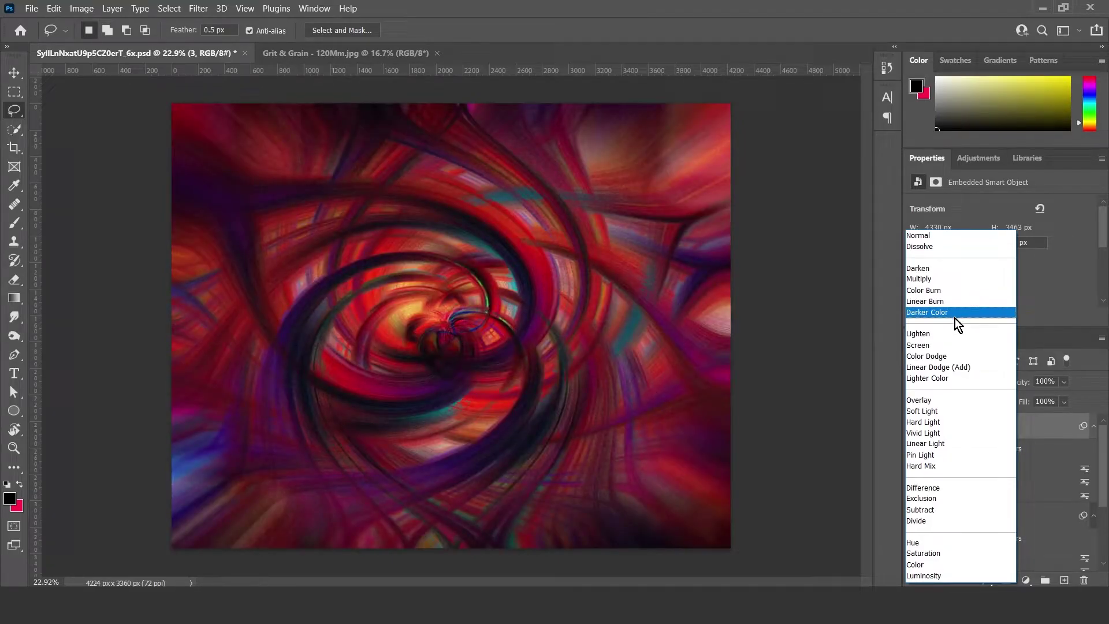
pyautogui.click(956, 312)
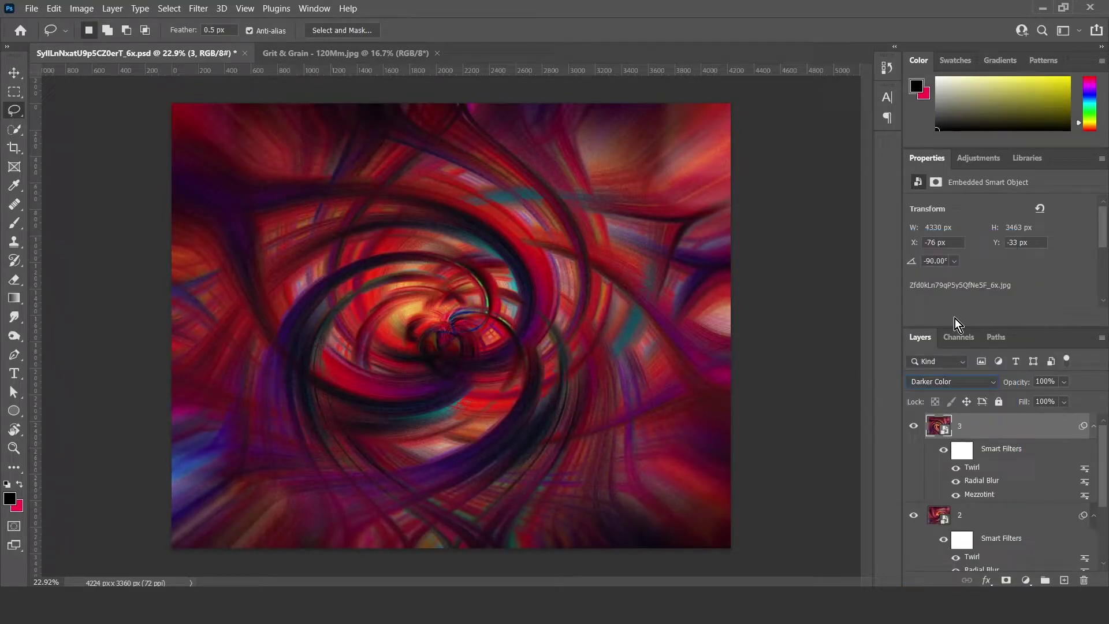
# Try blend modes on layer 2 but keep it Normal, then reselect layer 3
pyautogui.click(1001, 520)
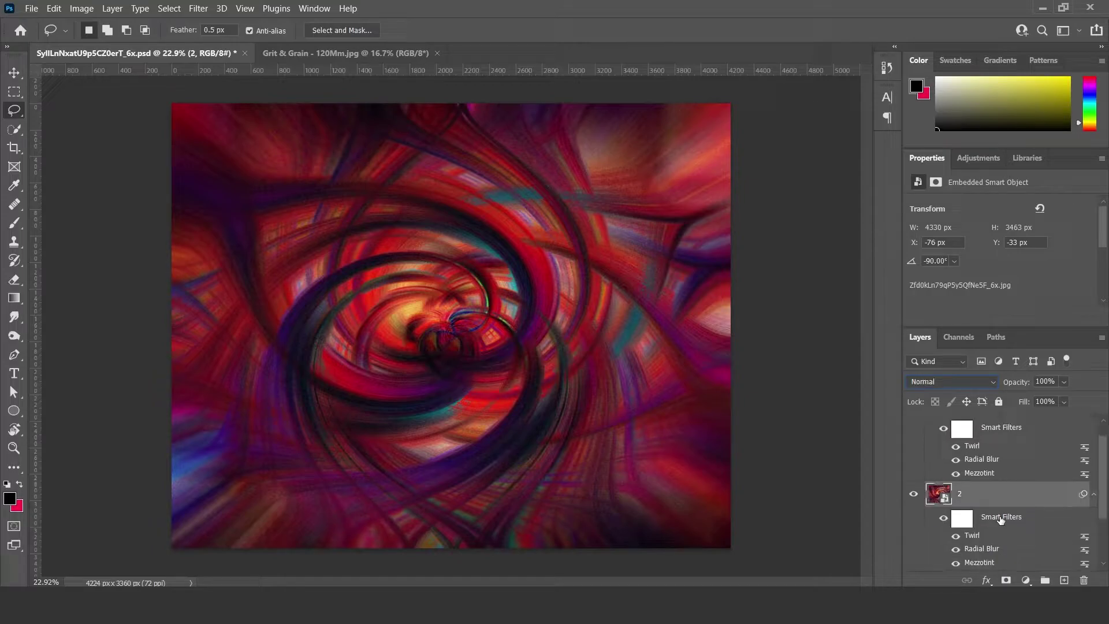
pyautogui.click(976, 383)
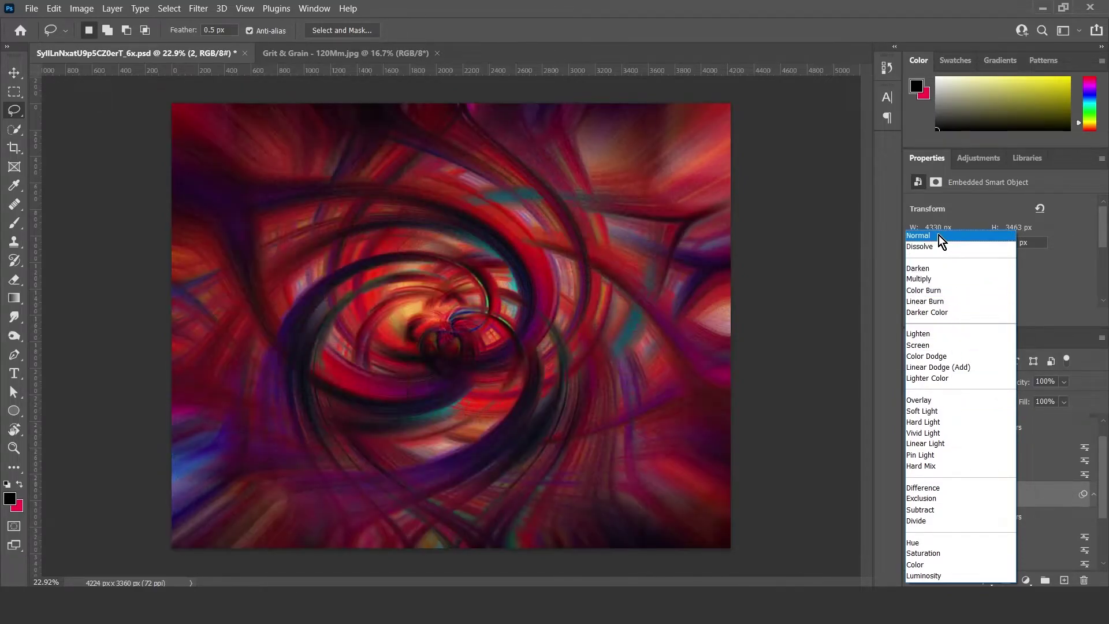
pyautogui.click(941, 237)
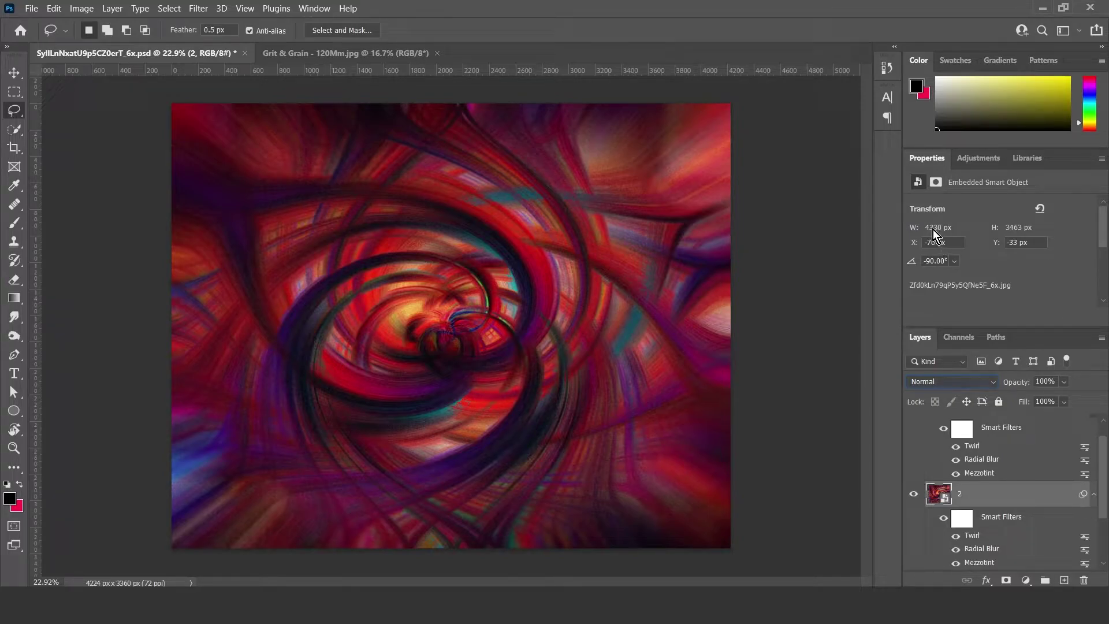
pyautogui.scroll(1, 1011, 478)
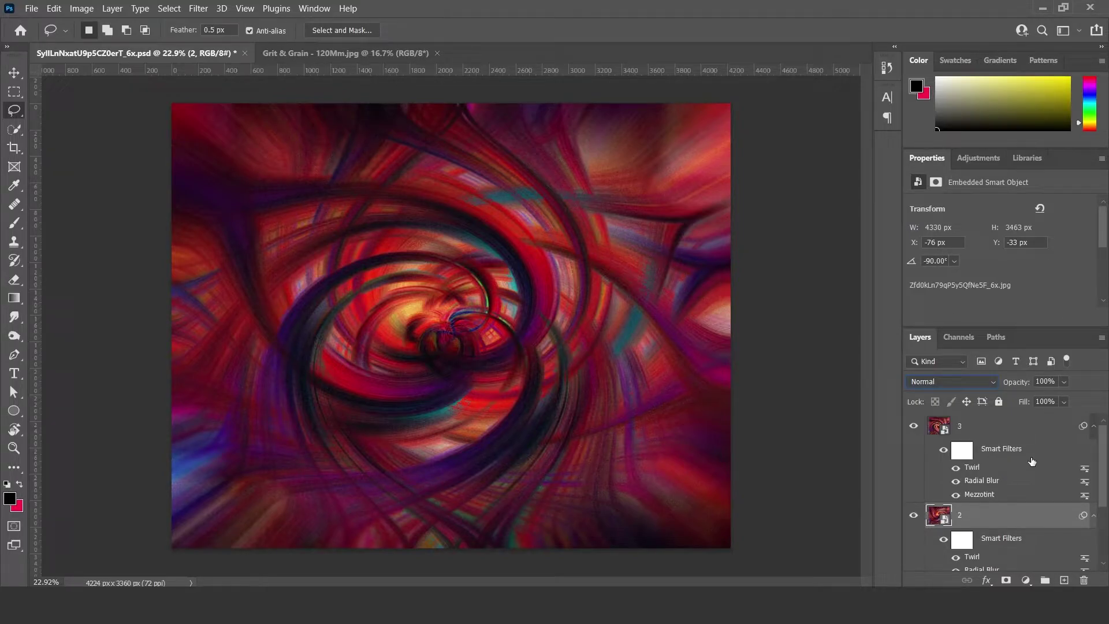
pyautogui.click(988, 427)
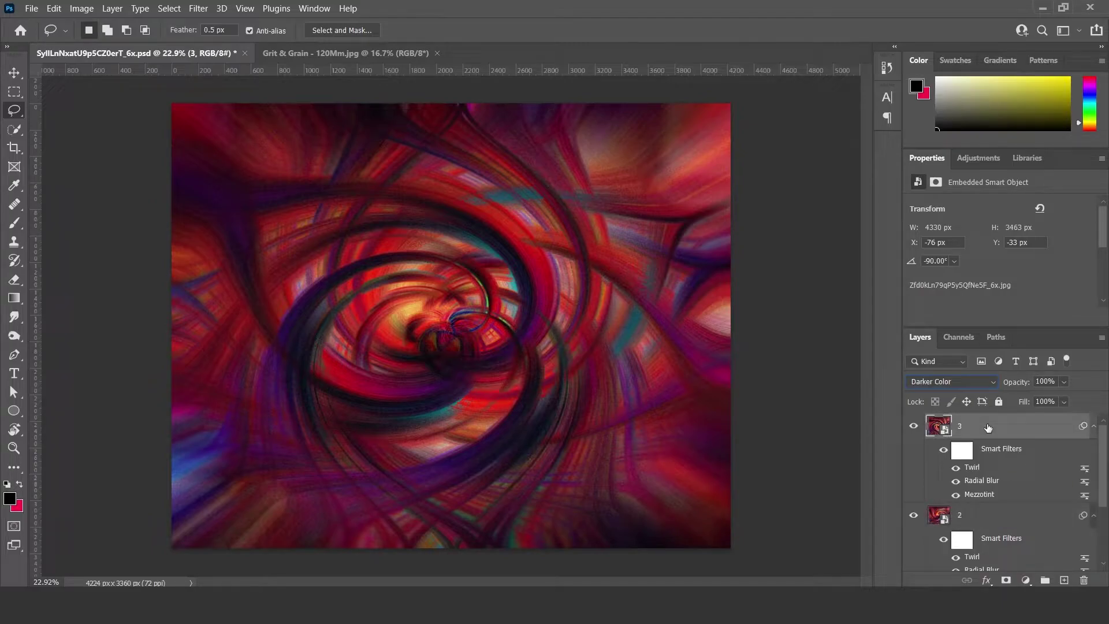
pyautogui.click(1024, 580)
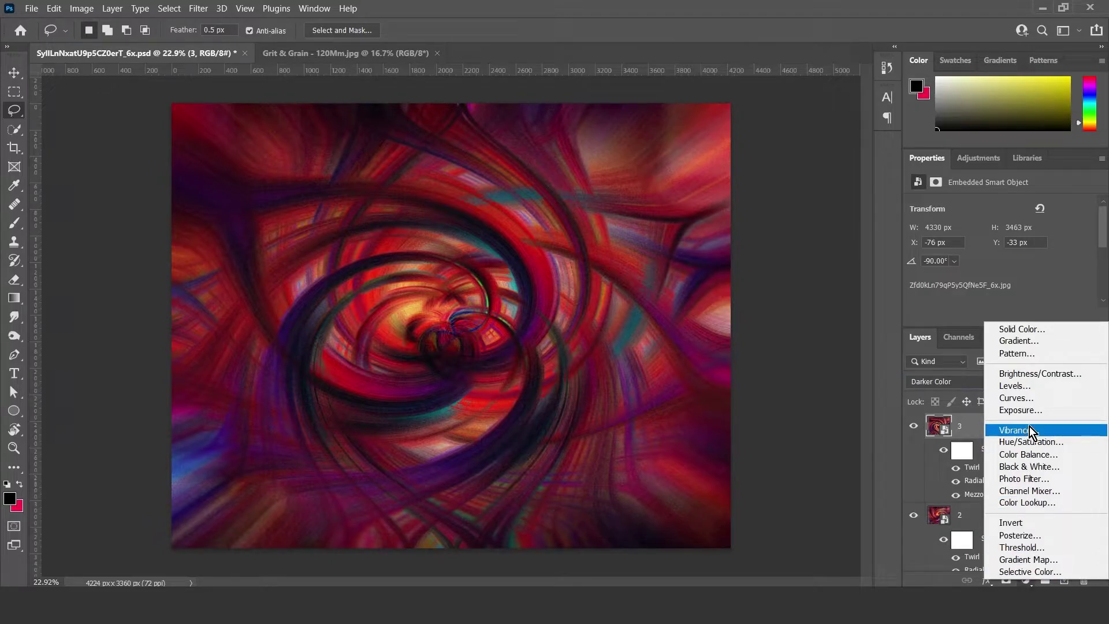
# Add a Curves adjustment layer and float its Properties panel beside the image
pyautogui.click(1034, 398)
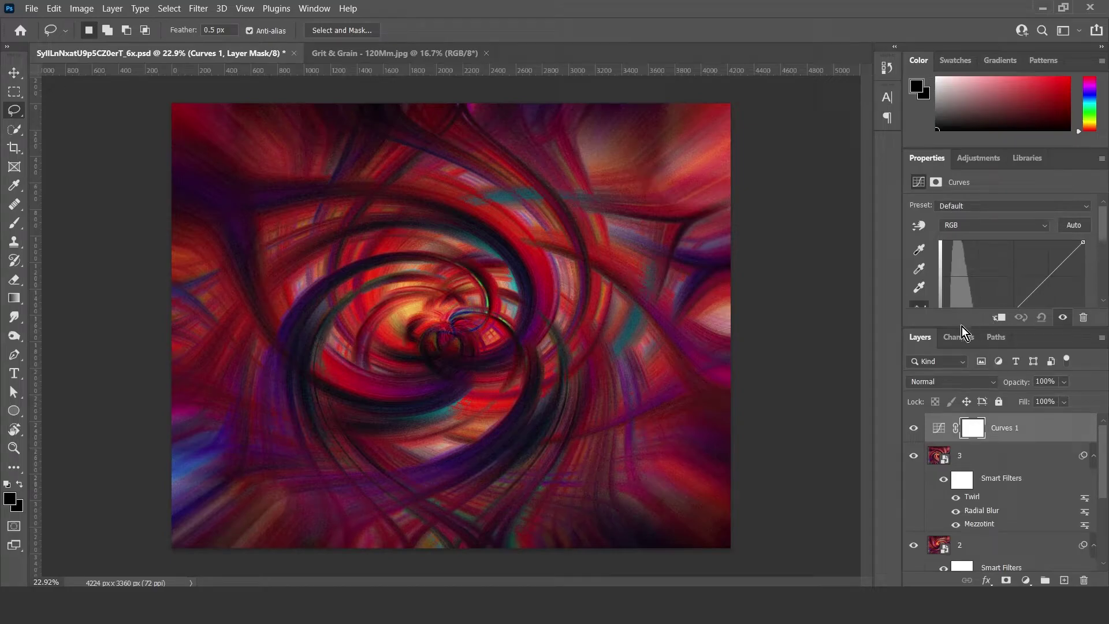
pyautogui.moveTo(925, 159); pyautogui.dragTo(659, 164)
pyautogui.moveTo(750, 147); pyautogui.dragTo(782, 108)
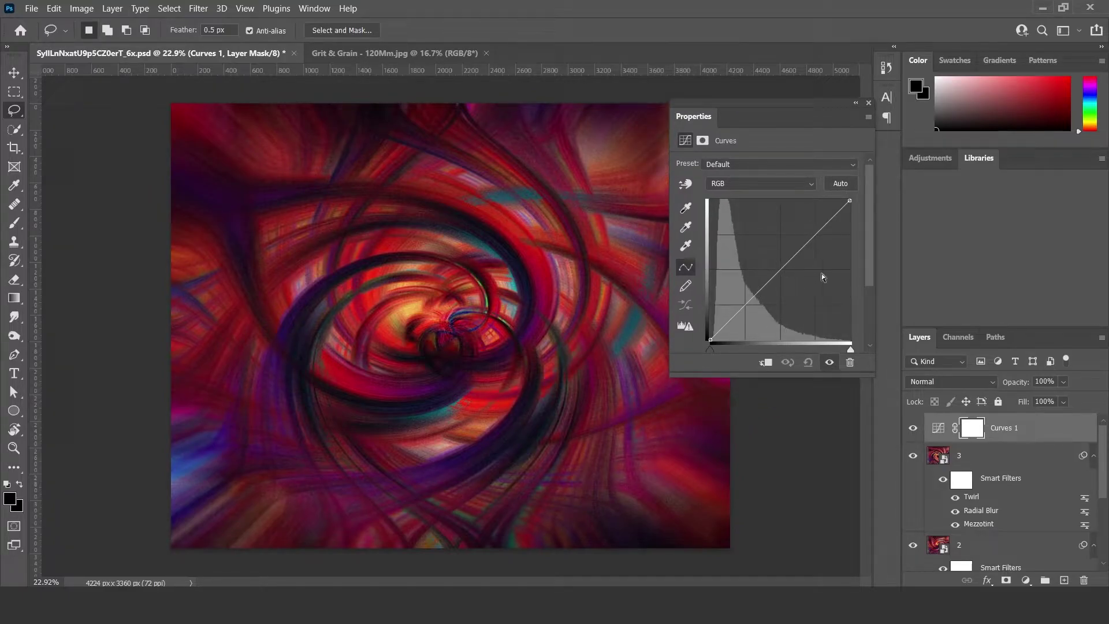
pyautogui.click(931, 428)
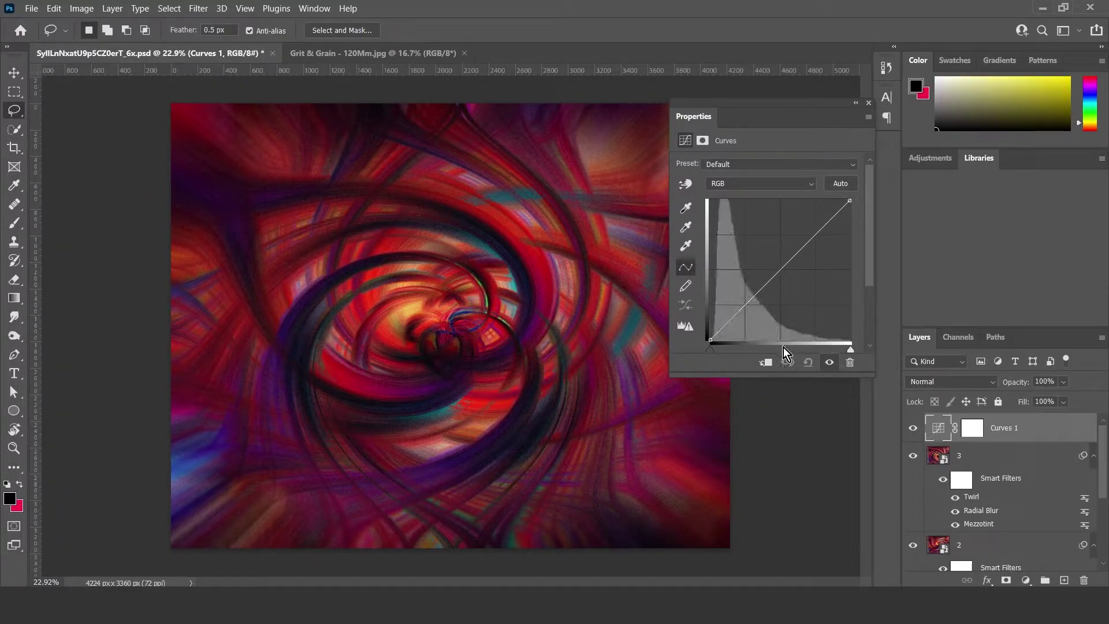
# Add and drag several points on the RGB curve to reshape the tones
pyautogui.moveTo(749, 301); pyautogui.dragTo(779, 274)
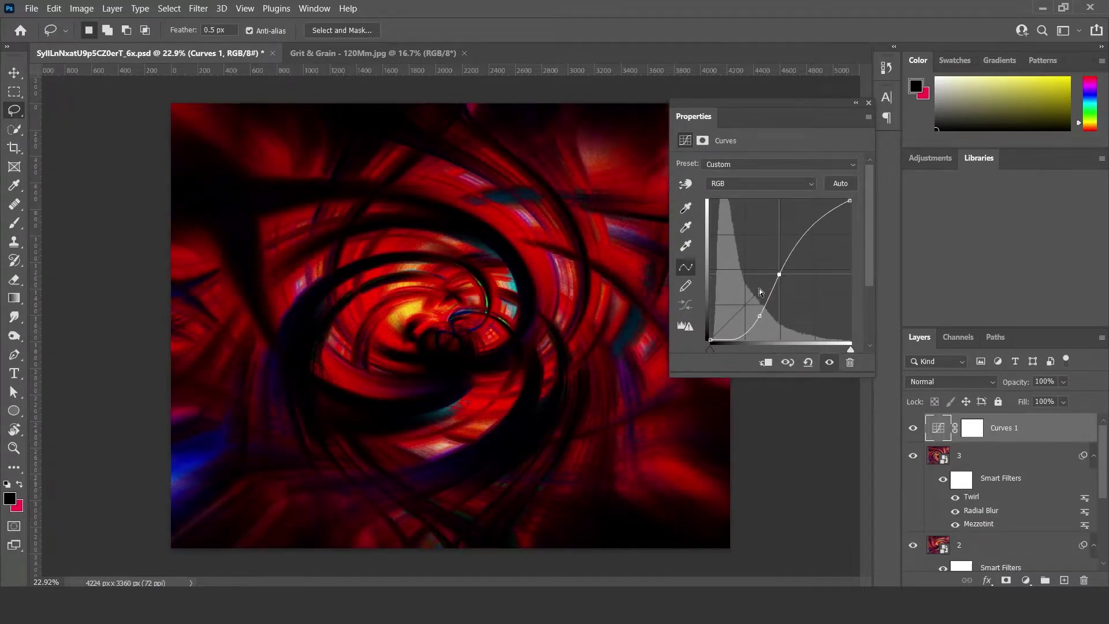
pyautogui.moveTo(730, 333); pyautogui.dragTo(739, 305)
pyautogui.moveTo(810, 230)
pyautogui.mouseDown()
pyautogui.moveTo(823, 256)
pyautogui.moveTo(805, 233)
pyautogui.mouseUp()
pyautogui.moveTo(779, 274)
pyautogui.mouseDown()
pyautogui.moveTo(793, 280)
pyautogui.moveTo(776, 252)
pyautogui.moveTo(785, 275)
pyautogui.mouseUp()
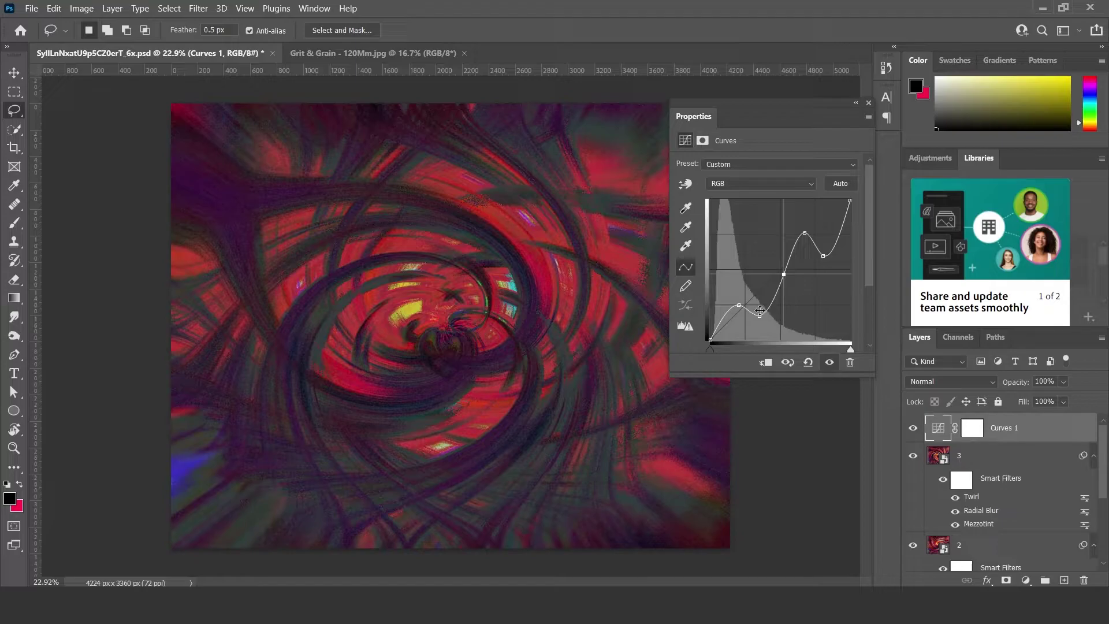
pyautogui.moveTo(760, 316); pyautogui.dragTo(762, 264)
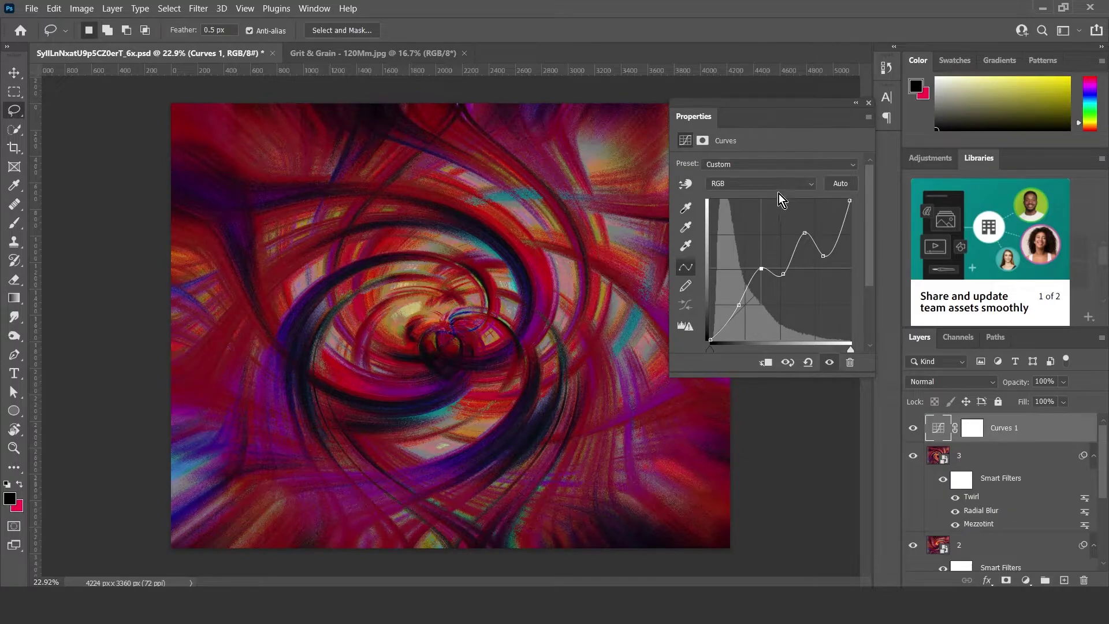
# On the Red channel curve, add a point and push the red highlights up
pyautogui.click(757, 182)
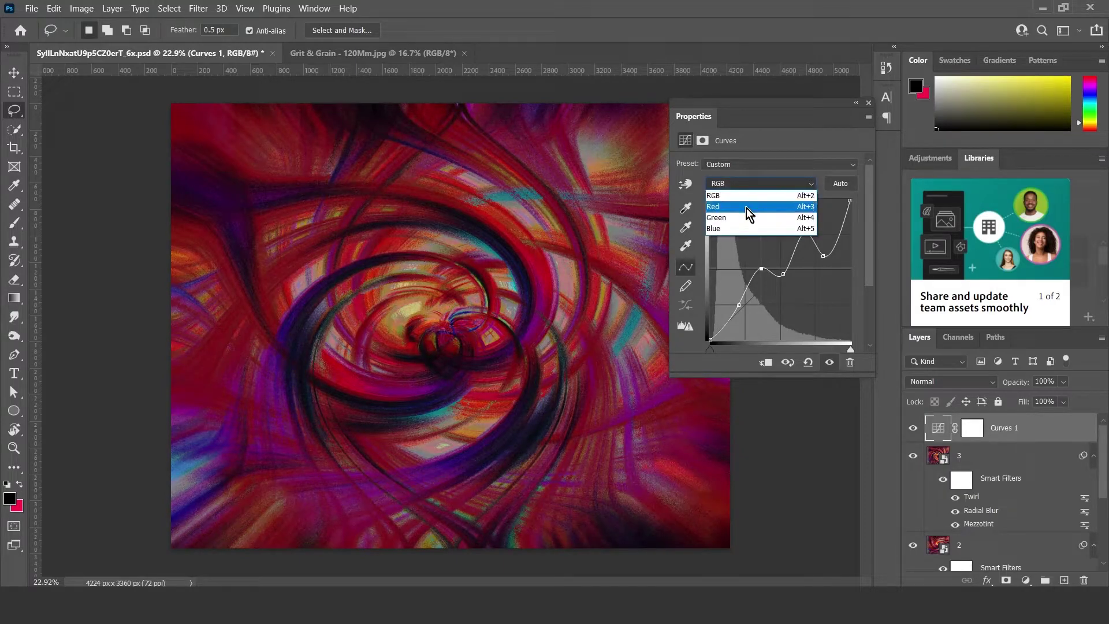
pyautogui.click(746, 208)
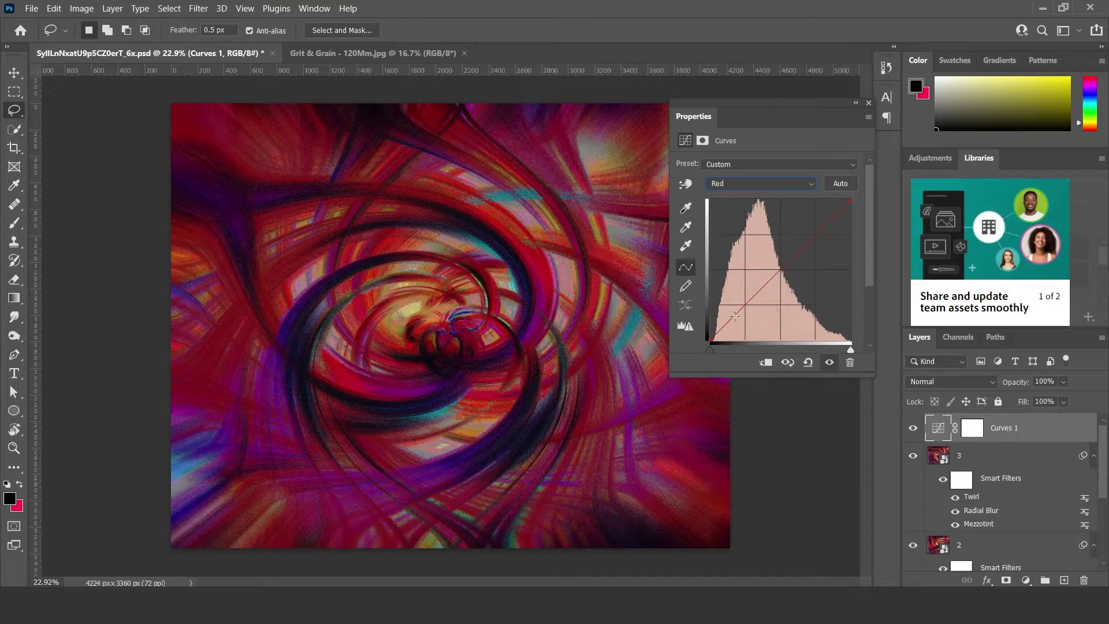
pyautogui.moveTo(735, 315); pyautogui.dragTo(763, 316)
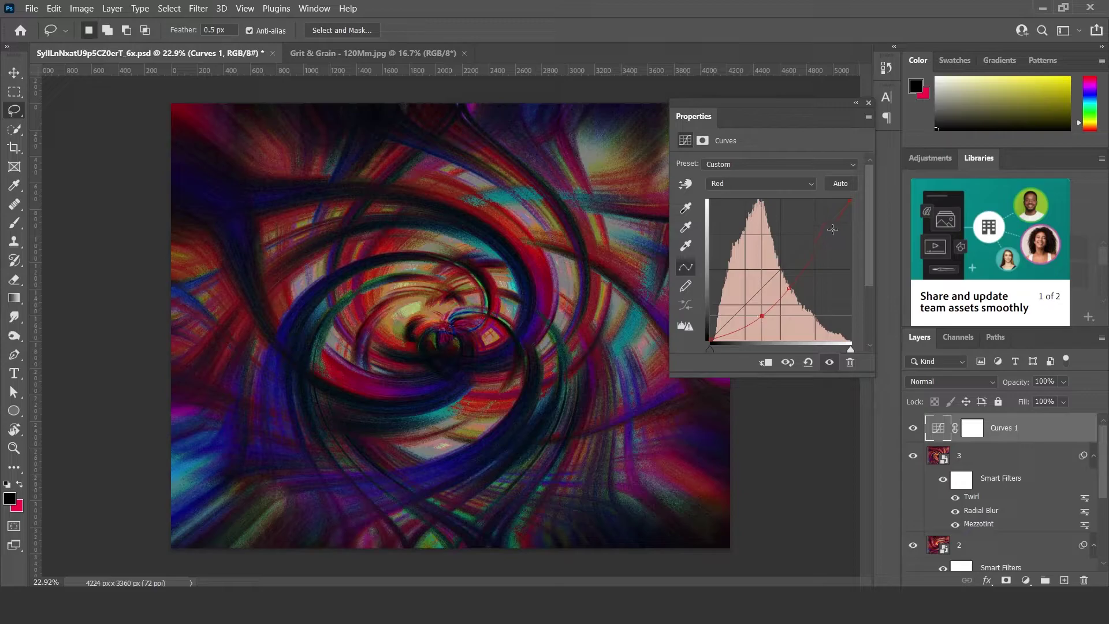
pyautogui.moveTo(833, 229); pyautogui.dragTo(815, 208)
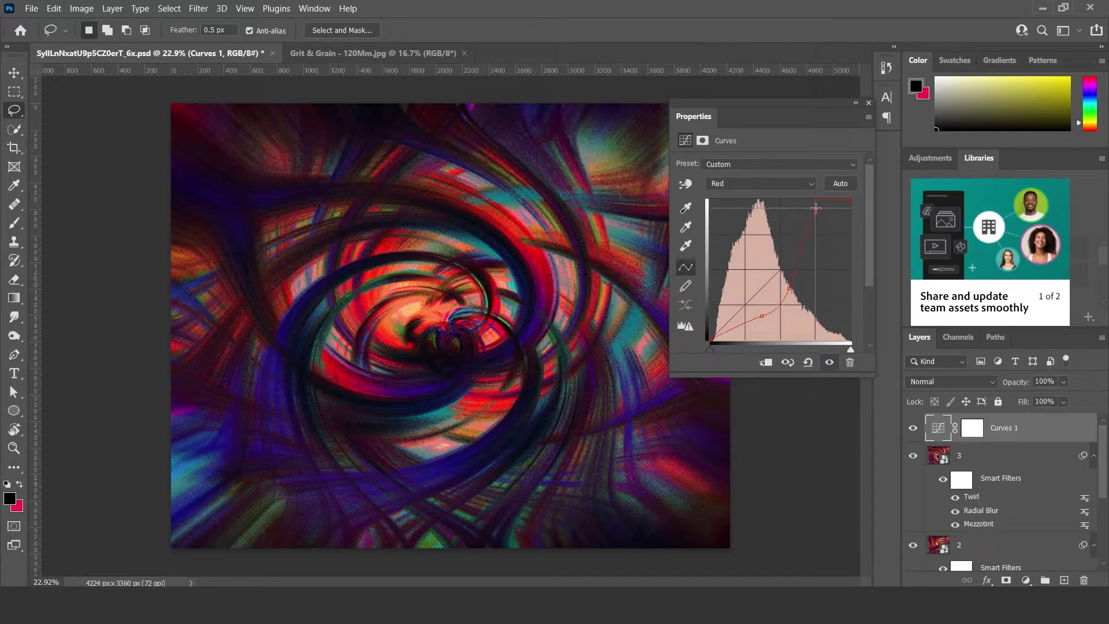
# Bend the Green channel curve, then bow the Blue channel curve upward
pyautogui.click(757, 180)
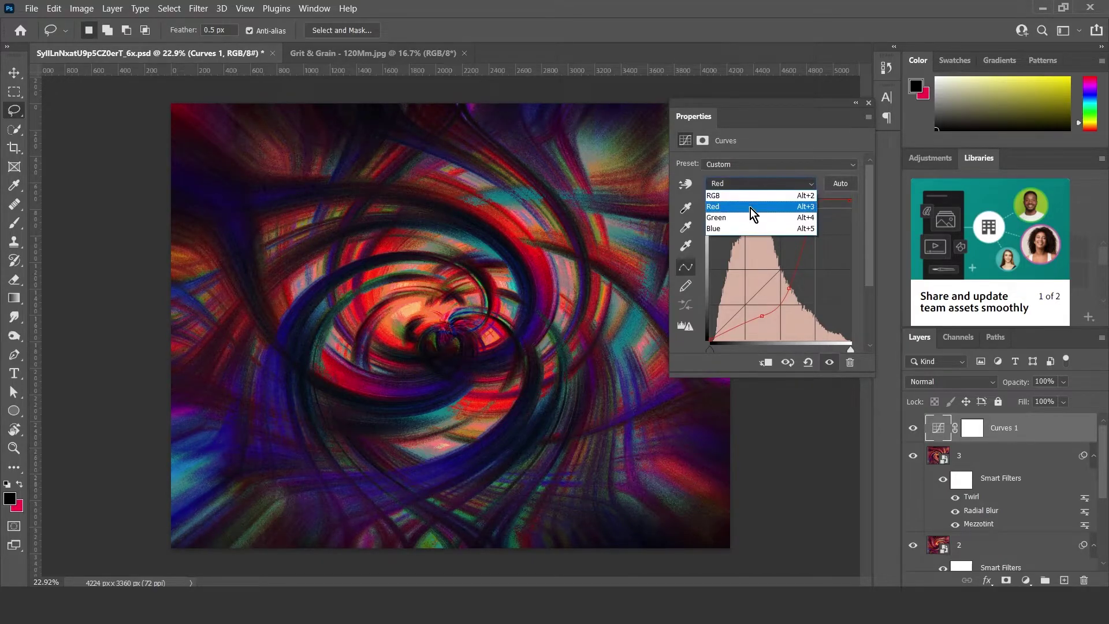
pyautogui.click(748, 217)
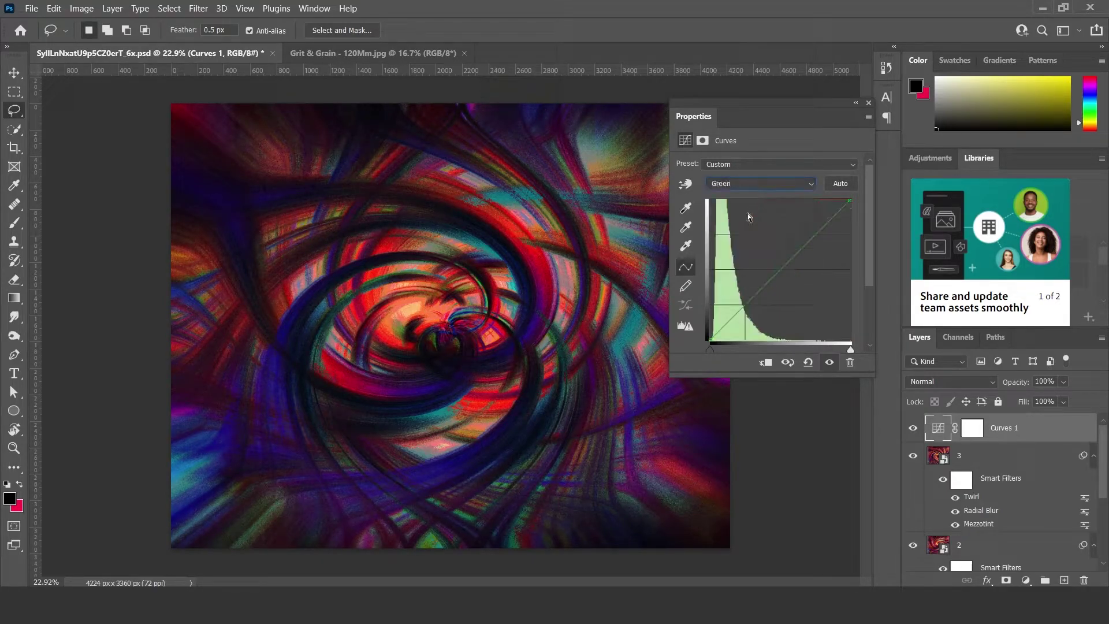
pyautogui.moveTo(728, 321); pyautogui.dragTo(755, 314)
pyautogui.click(740, 185)
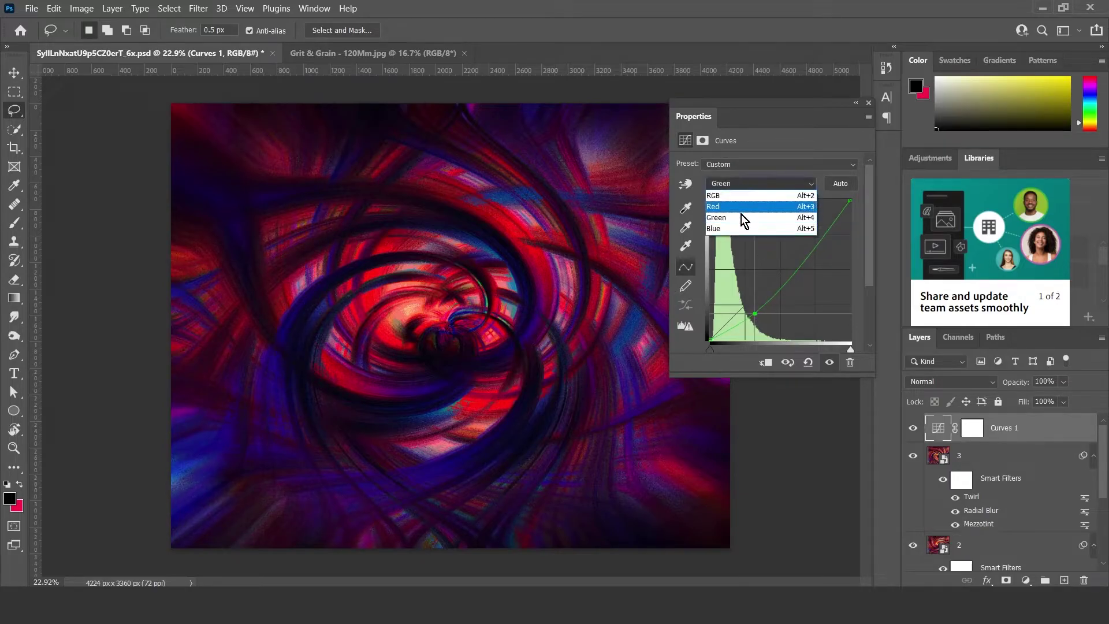
pyautogui.click(742, 229)
pyautogui.moveTo(742, 308); pyautogui.dragTo(798, 261)
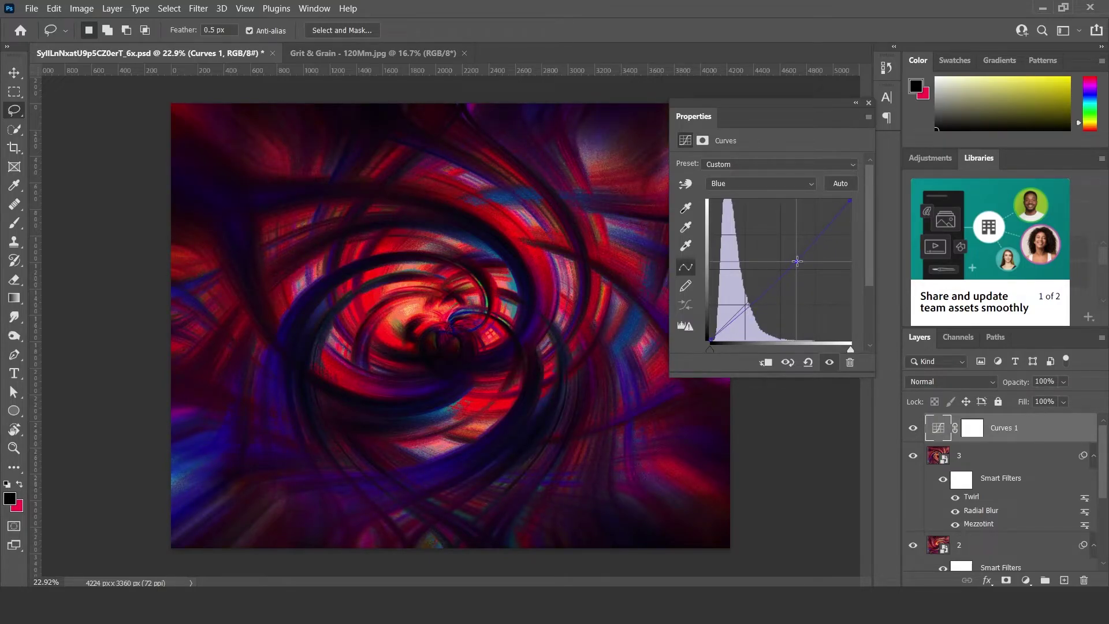
# Close the curves properties and, after trying Lighten and Pin Light, blend Curves 1 in Saturation
pyautogui.click(868, 104)
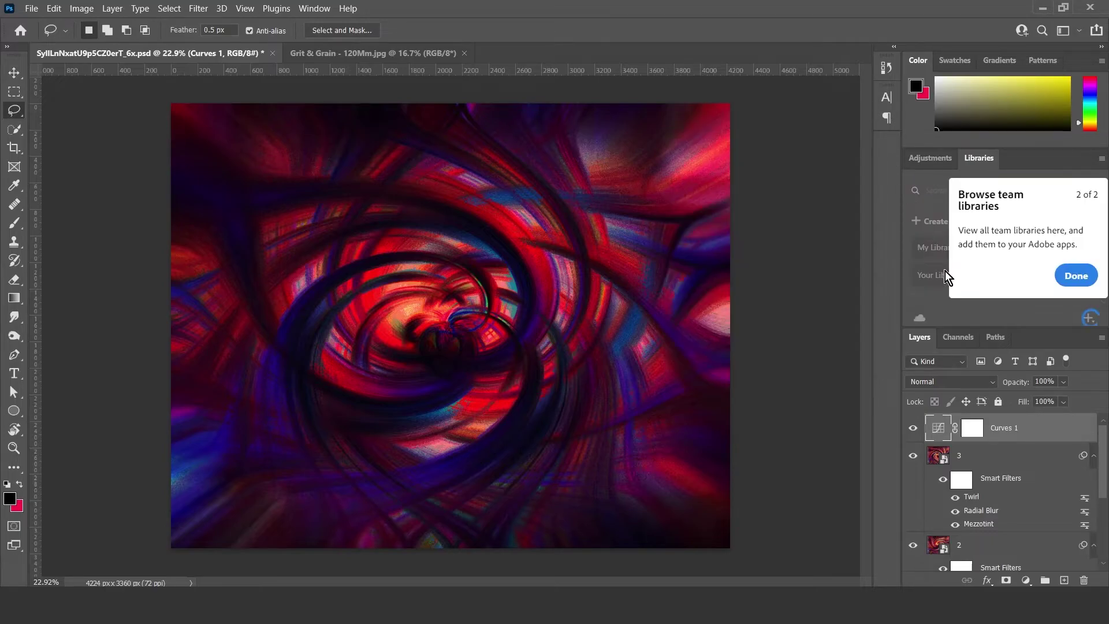
pyautogui.click(951, 386)
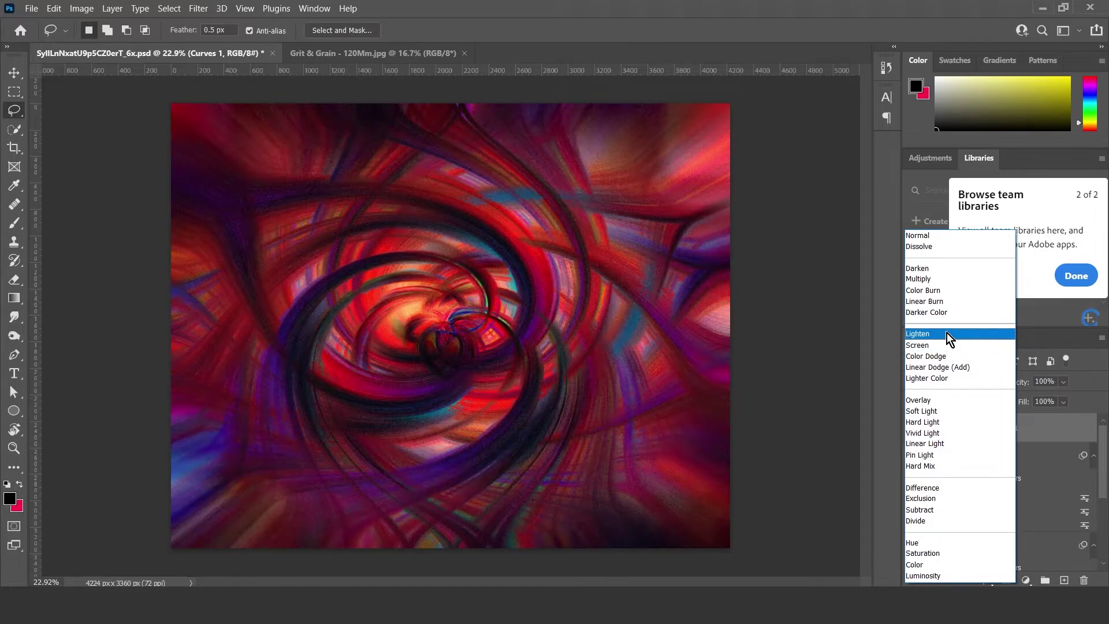
pyautogui.click(948, 332)
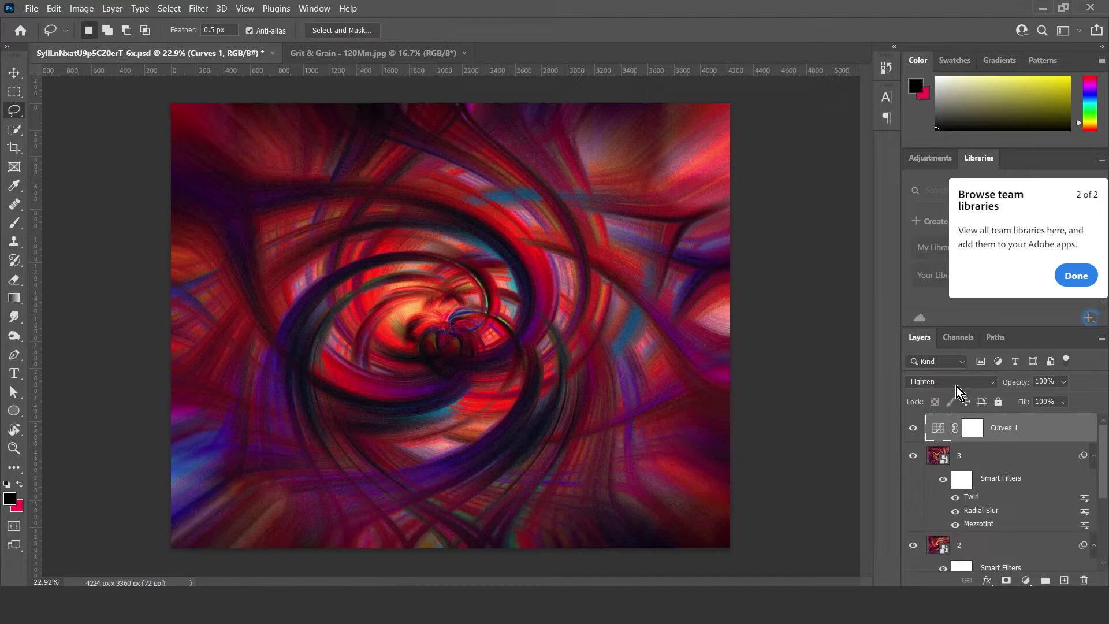
pyautogui.click(956, 386)
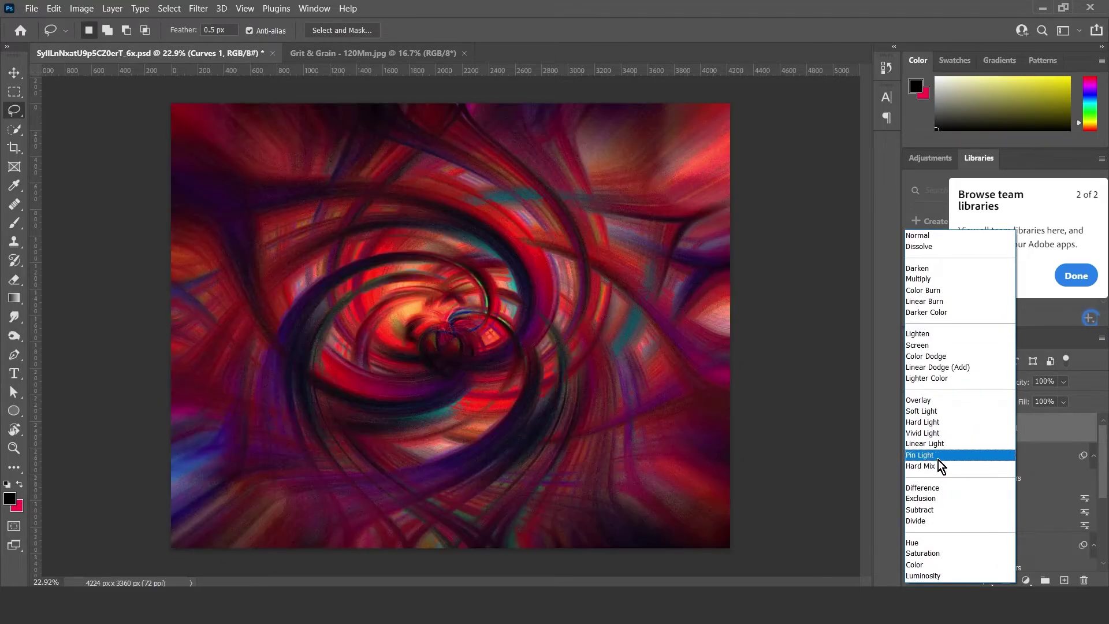
pyautogui.click(939, 459)
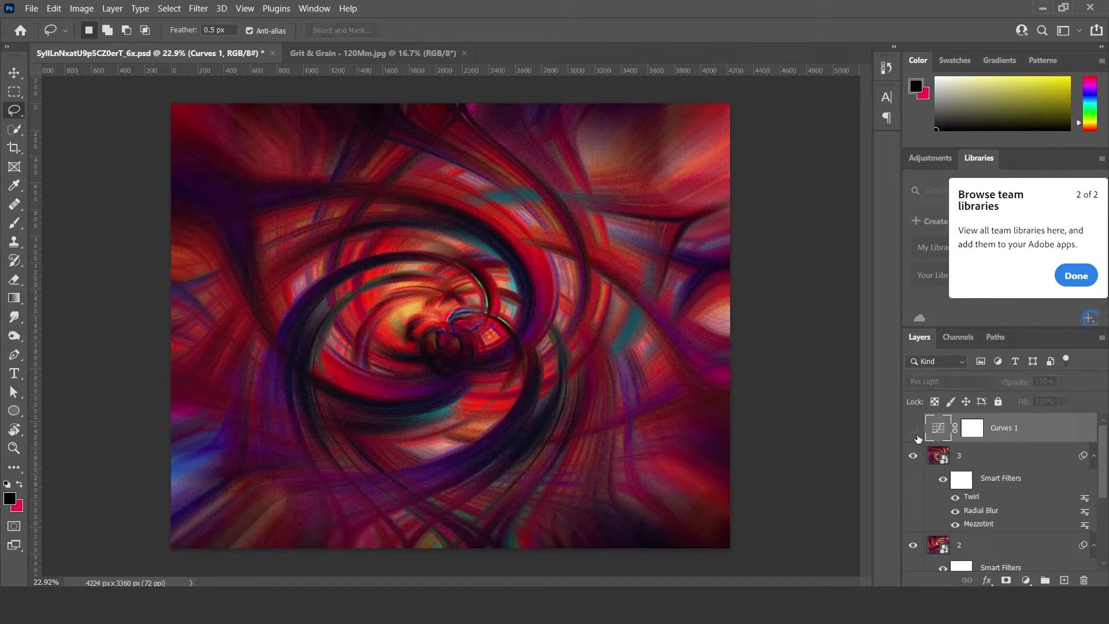
pyautogui.click(929, 381)
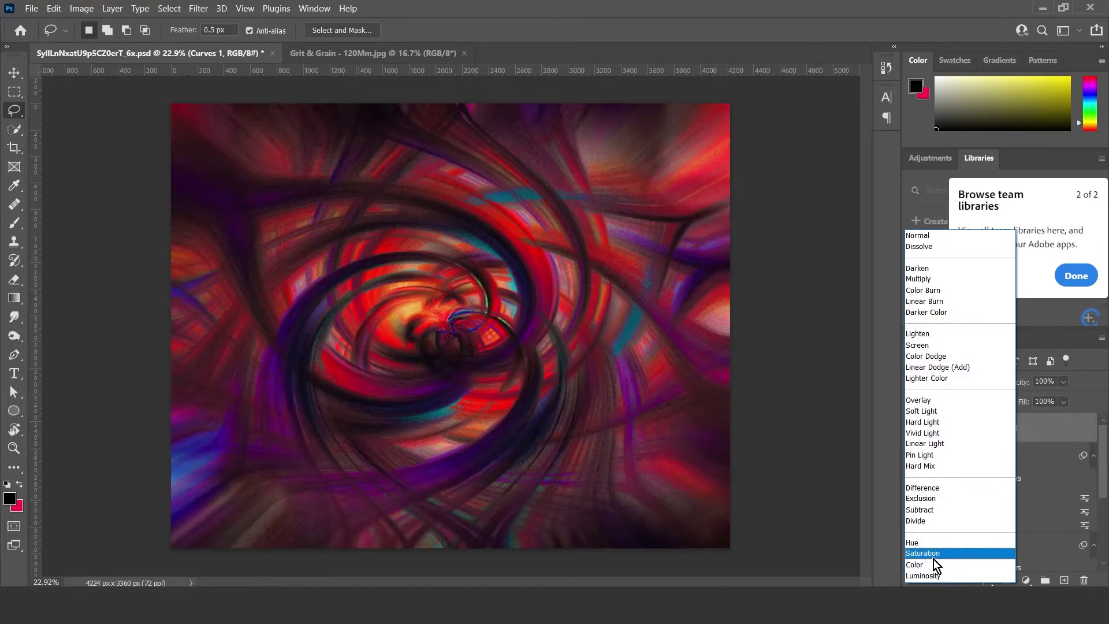
pyautogui.click(933, 557)
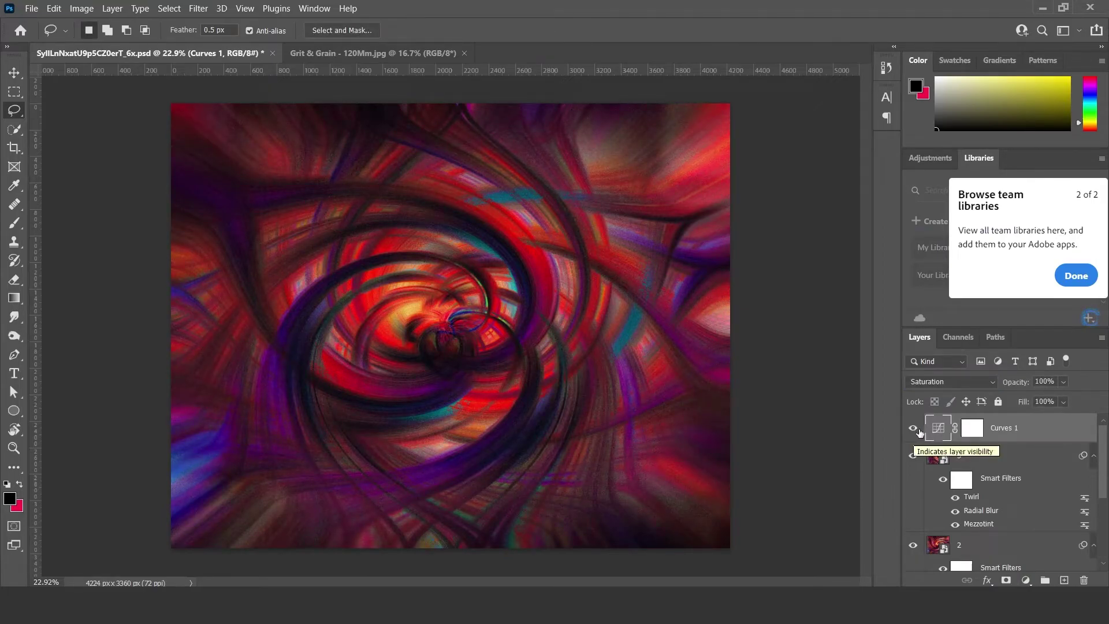
pyautogui.click(1073, 280)
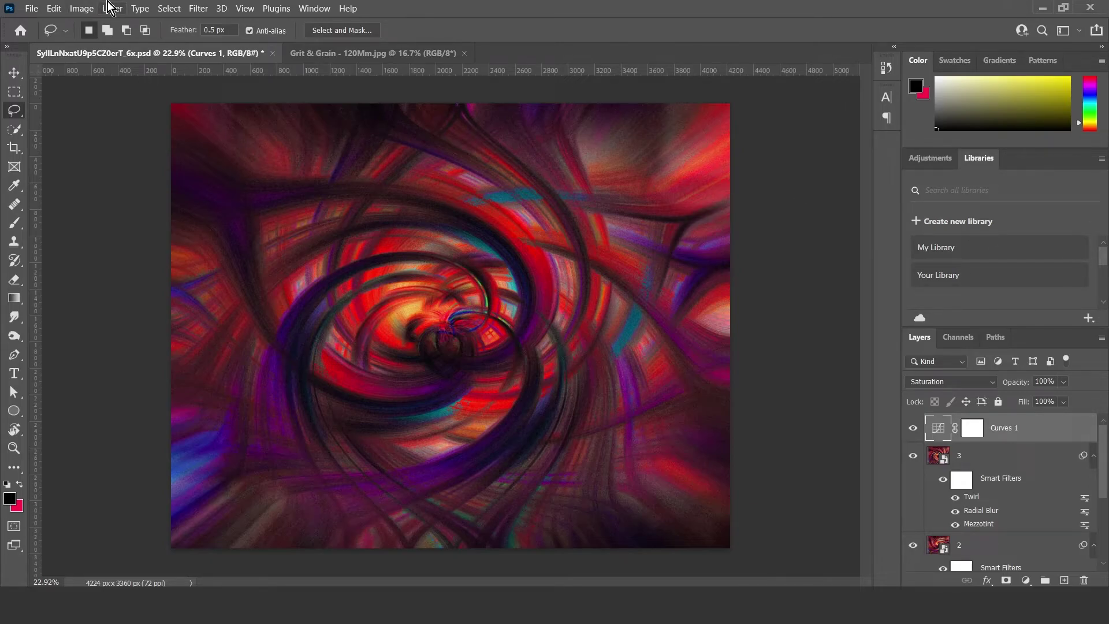
# Drag the Grit & Grain texture into the vortex document above Curves 1 and stretch it to 108.25% width
pyautogui.click(323, 55)
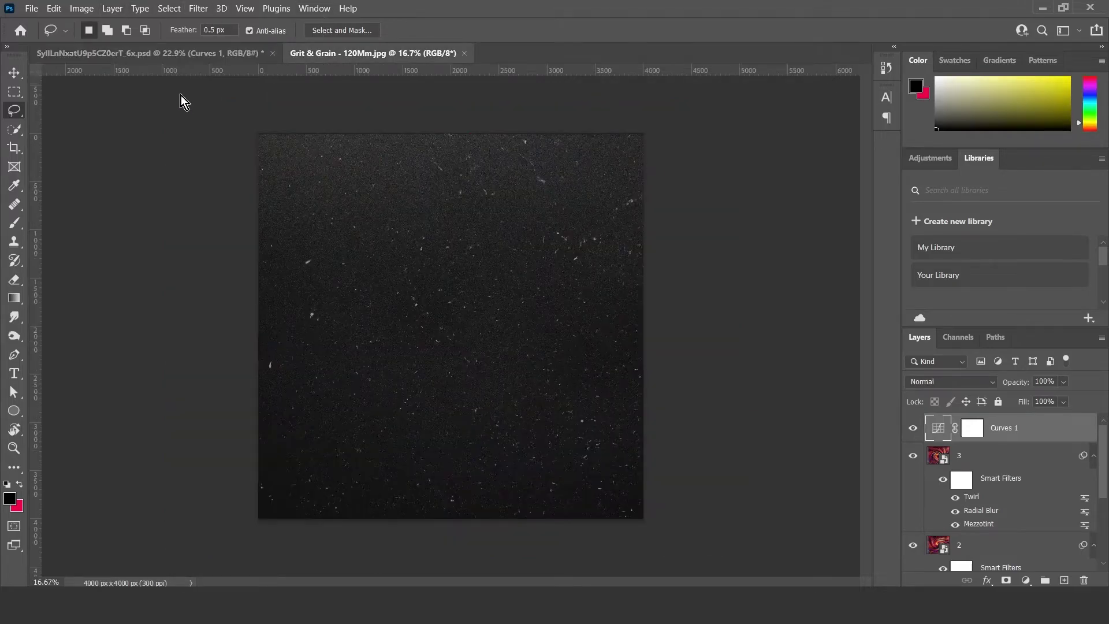
pyautogui.click(14, 73)
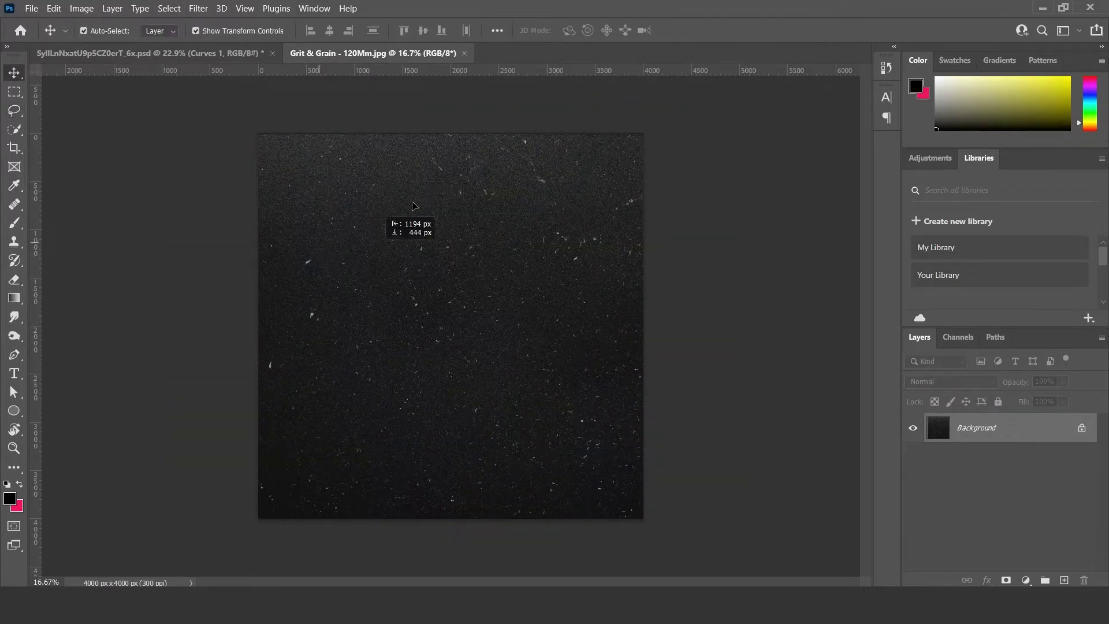
pyautogui.moveTo(414, 206); pyautogui.dragTo(412, 230)
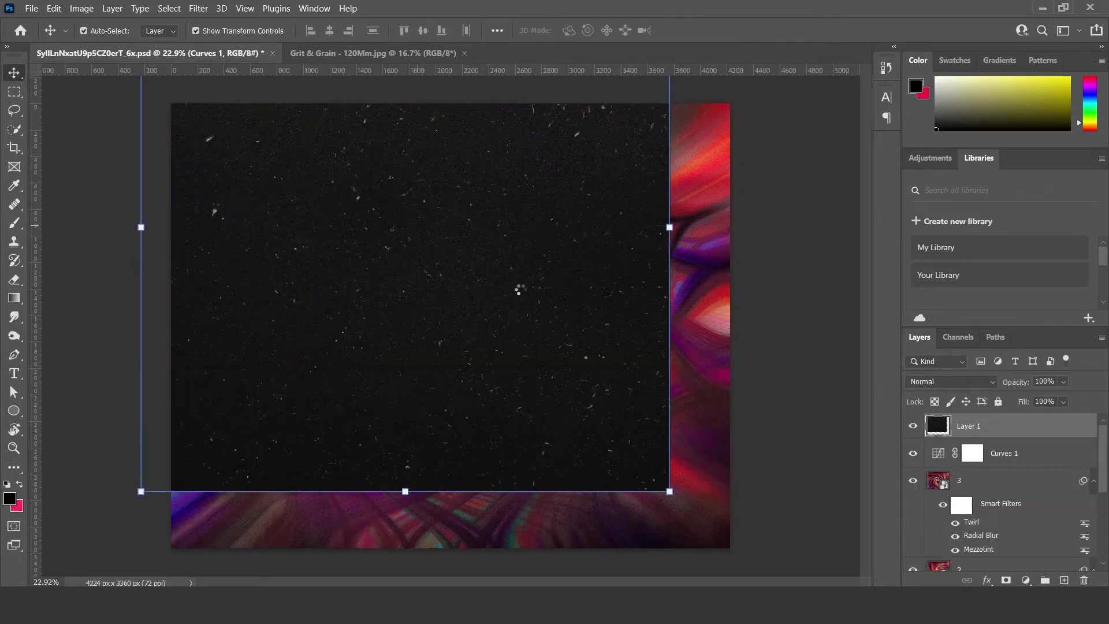
pyautogui.moveTo(519, 290); pyautogui.dragTo(508, 332)
pyautogui.moveTo(689, 325); pyautogui.dragTo(733, 326)
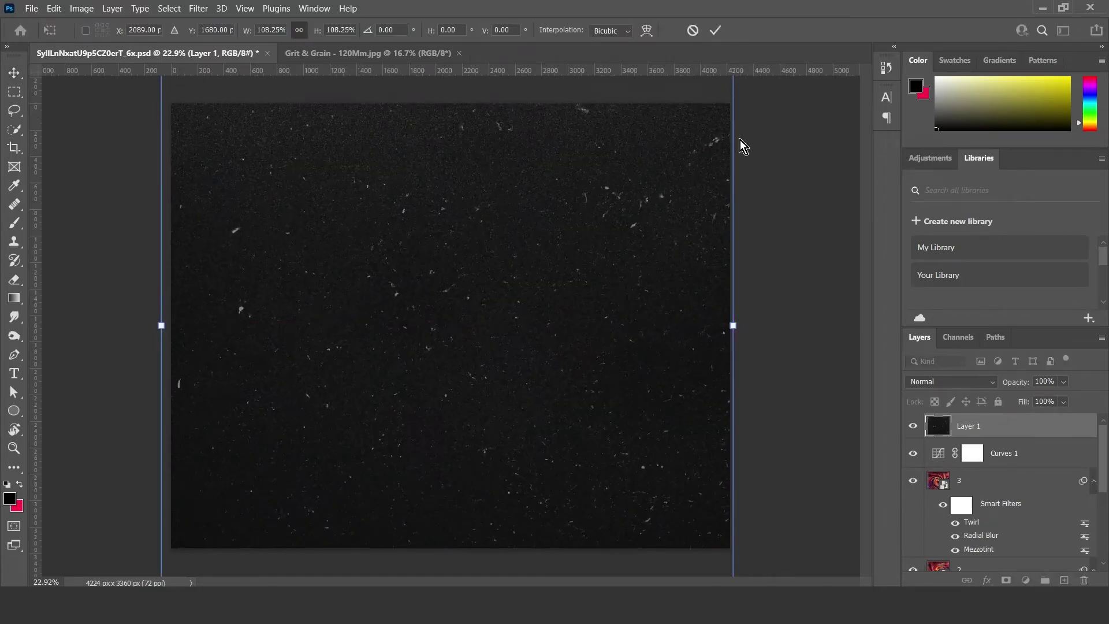
pyautogui.click(722, 28)
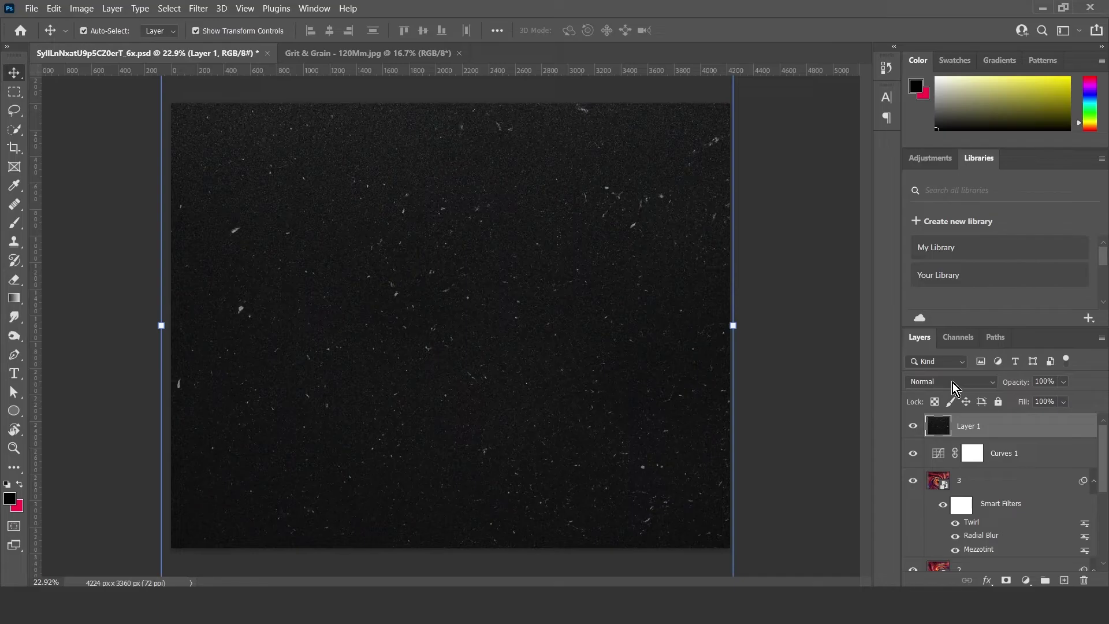
# Set the grain texture Layer 1's blend mode to Exclusion
pyautogui.click(952, 383)
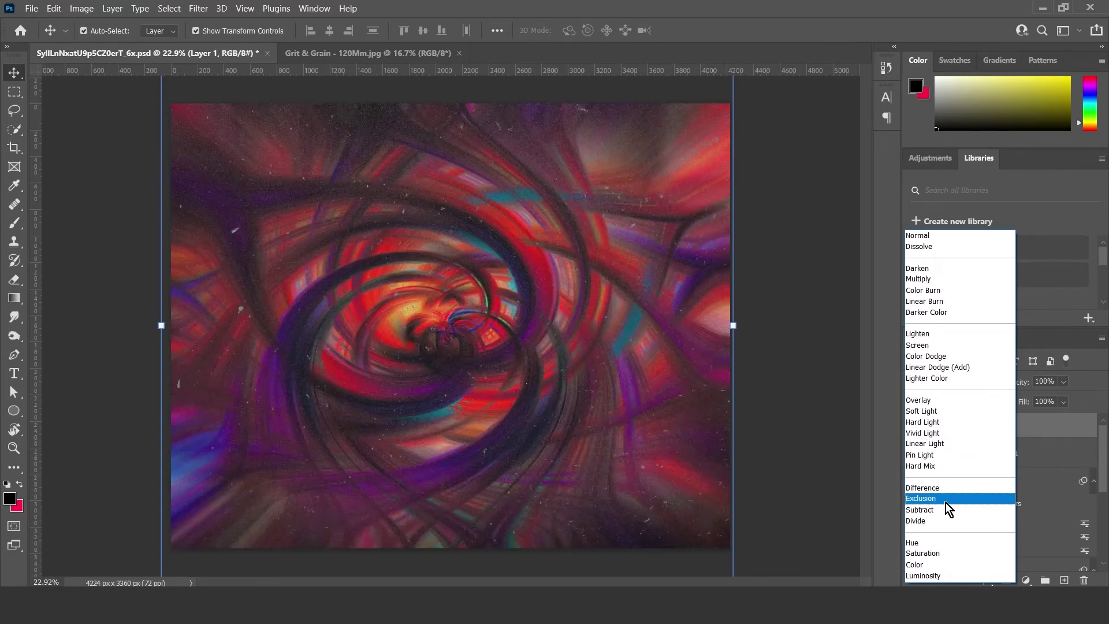
pyautogui.click(945, 500)
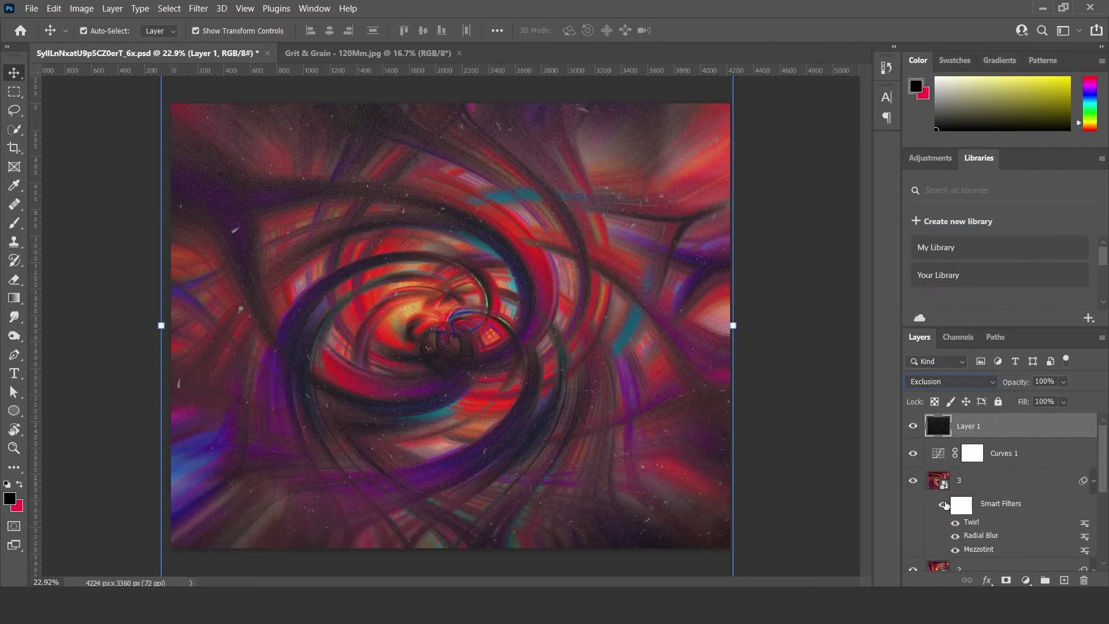
pyautogui.click(16, 112)
pyautogui.click(16, 111)
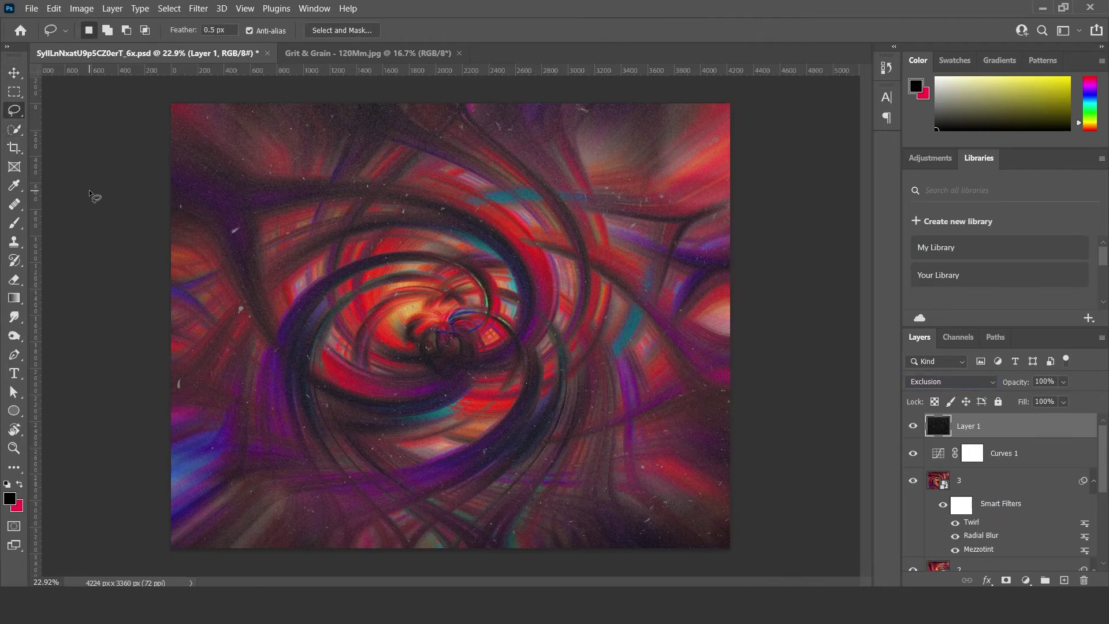
pyautogui.scroll(2, 480, 345)
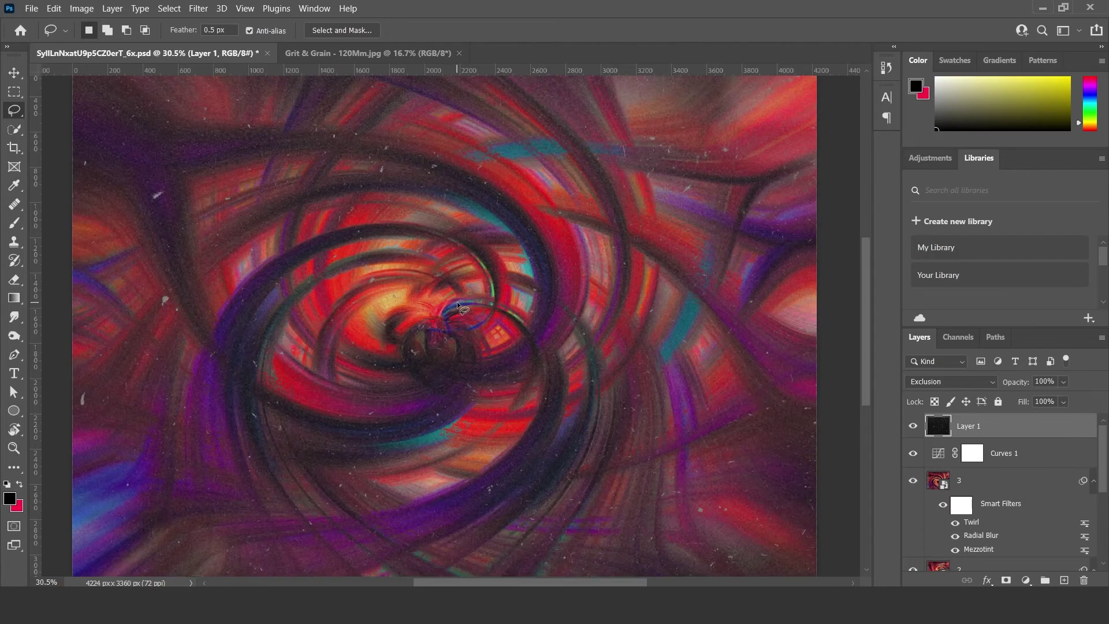
pyautogui.scroll(2, 456, 302)
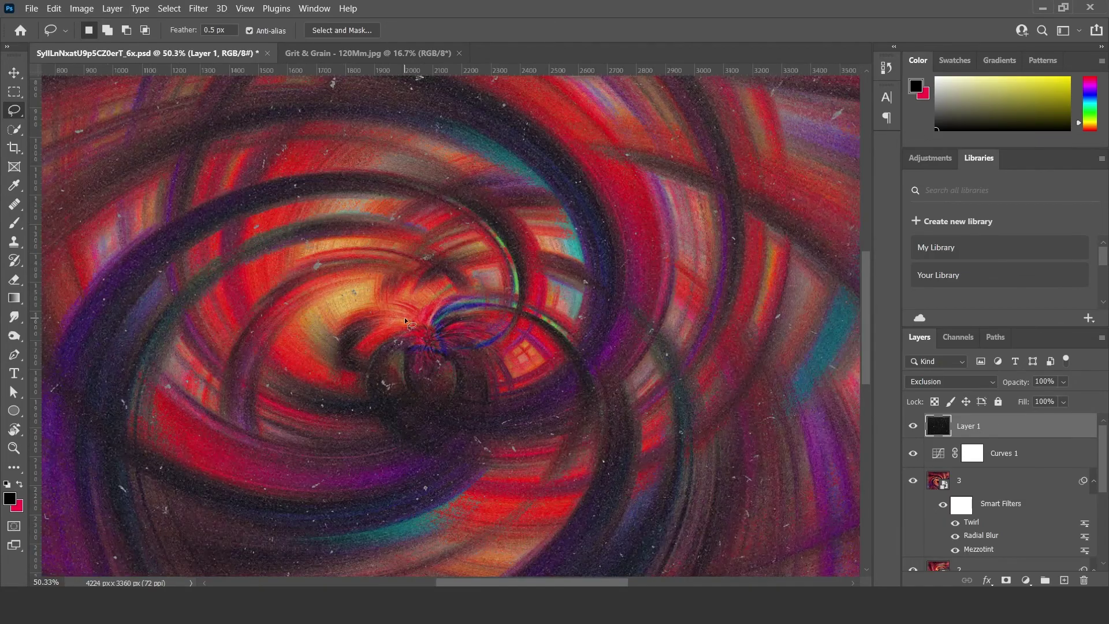
pyautogui.scroll(-5, 405, 317)
pyautogui.scroll(2, 445, 308)
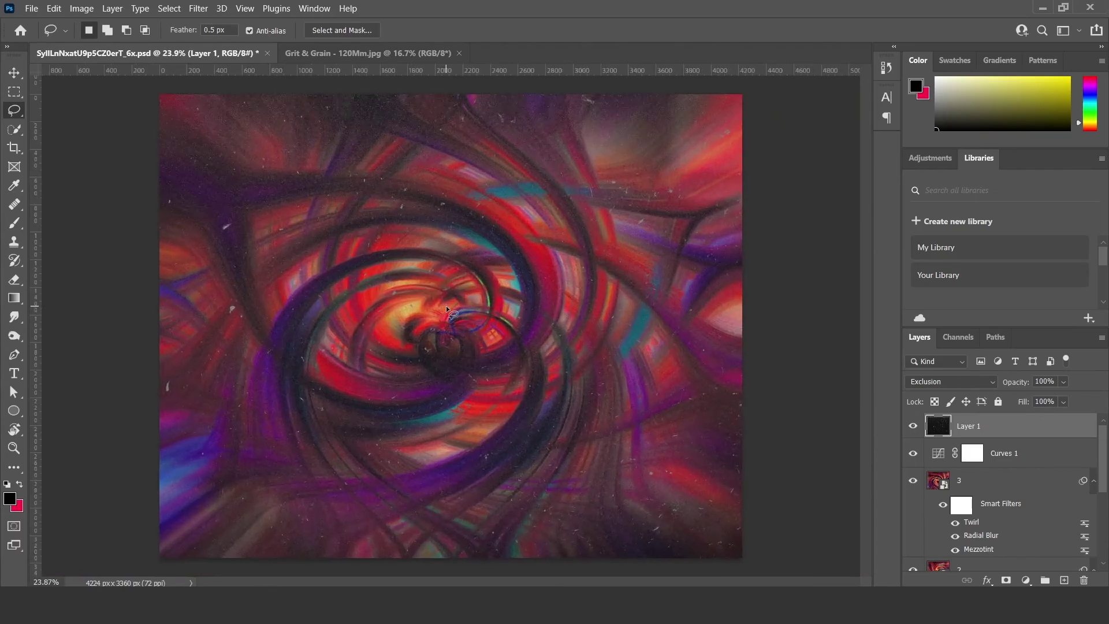